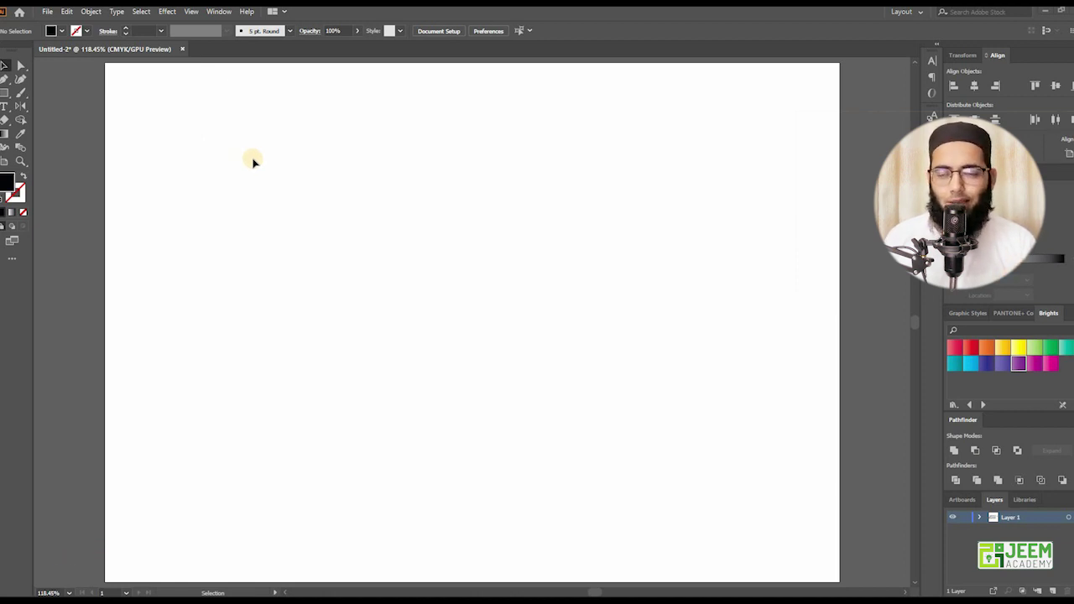
# - Place a Lorem ipsum placeholder, enlarge it to about 62.9 pt, and select all its text
pyautogui.click(4, 105)
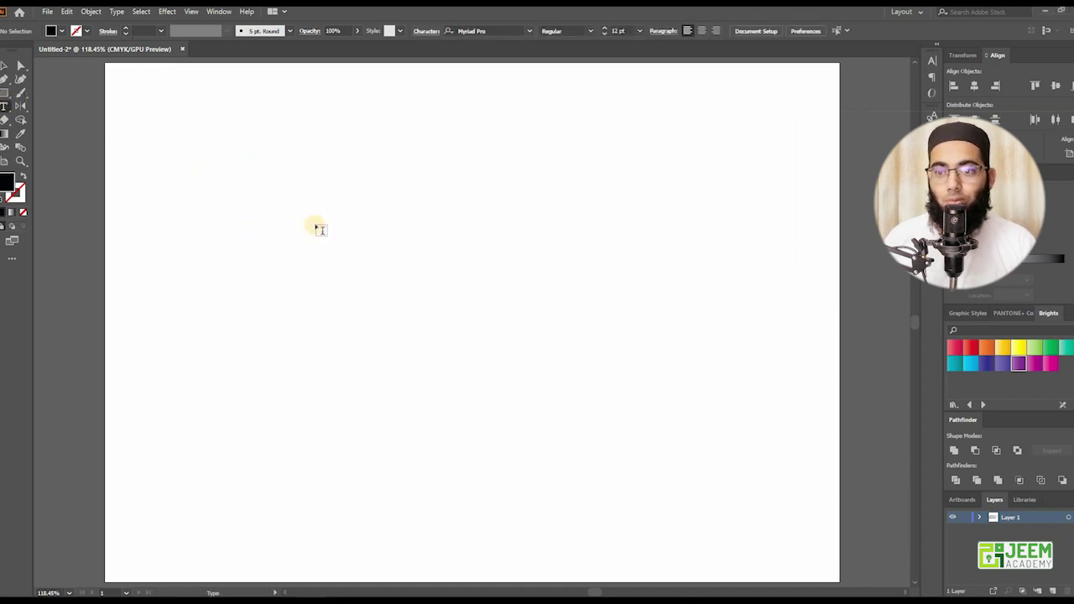
pyautogui.click(315, 223)
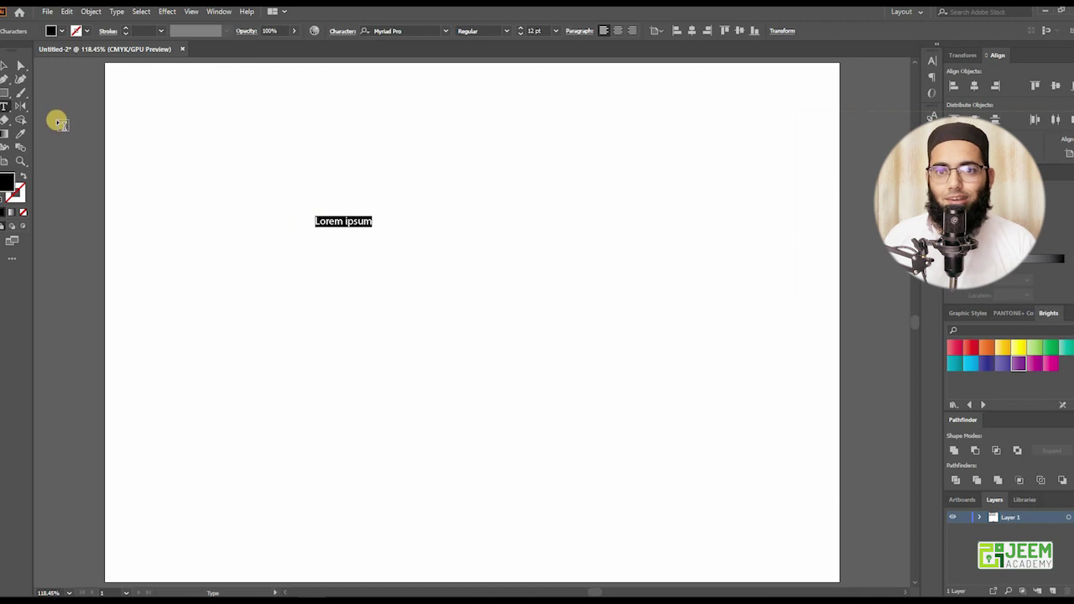
pyautogui.click(5, 66)
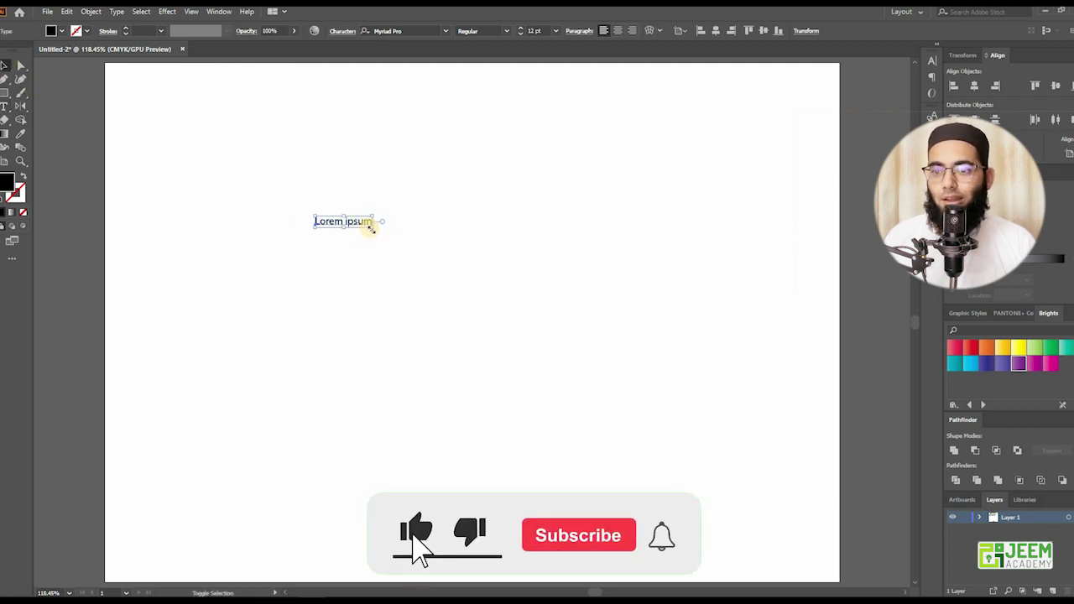
pyautogui.moveTo(370, 225)
pyautogui.mouseDown()
pyautogui.moveTo(562, 286)
pyautogui.moveTo(614, 273)
pyautogui.mouseUp()
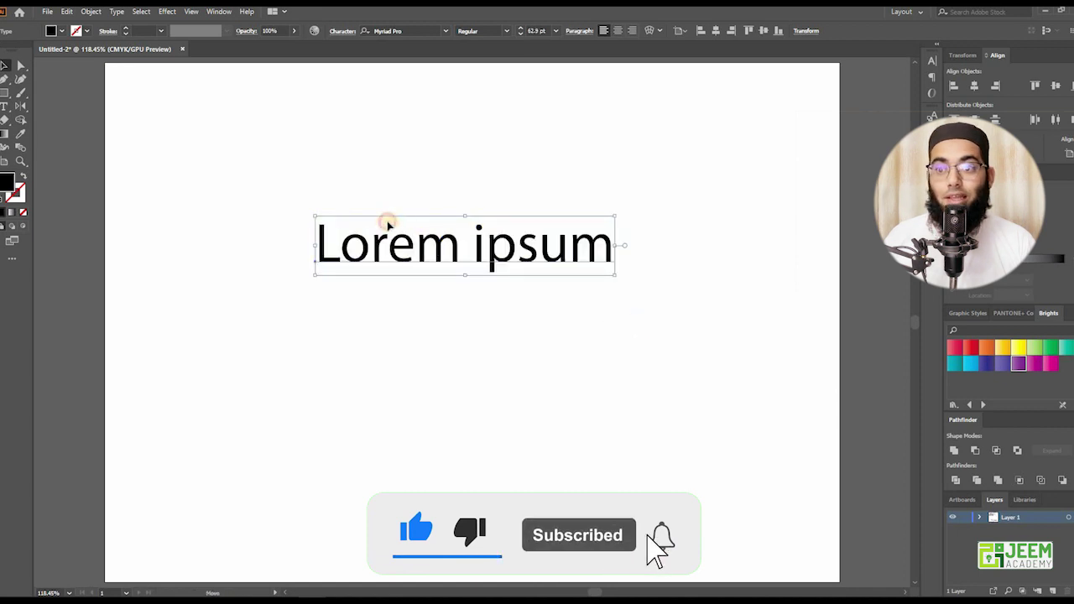
pyautogui.moveTo(389, 221); pyautogui.dragTo(370, 228)
pyautogui.press('t')
pyautogui.hotkey('ctrl', 'a')
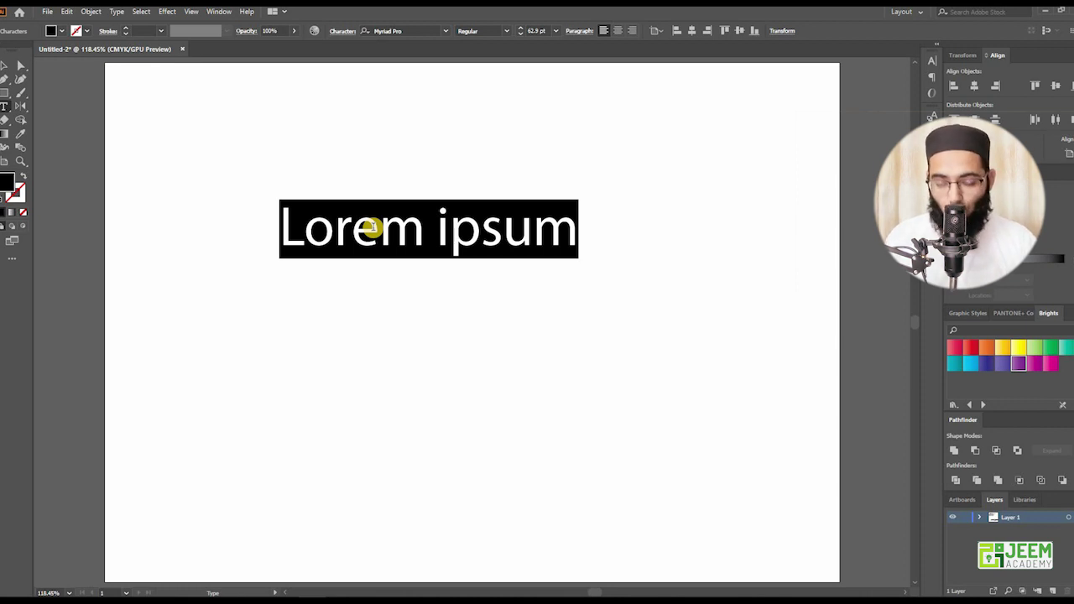
# - Type the Urdu title دوسرا سالانہ روحانی و علمی جلسہ over the placeholder, correcting typos
pyautogui.write('رو')
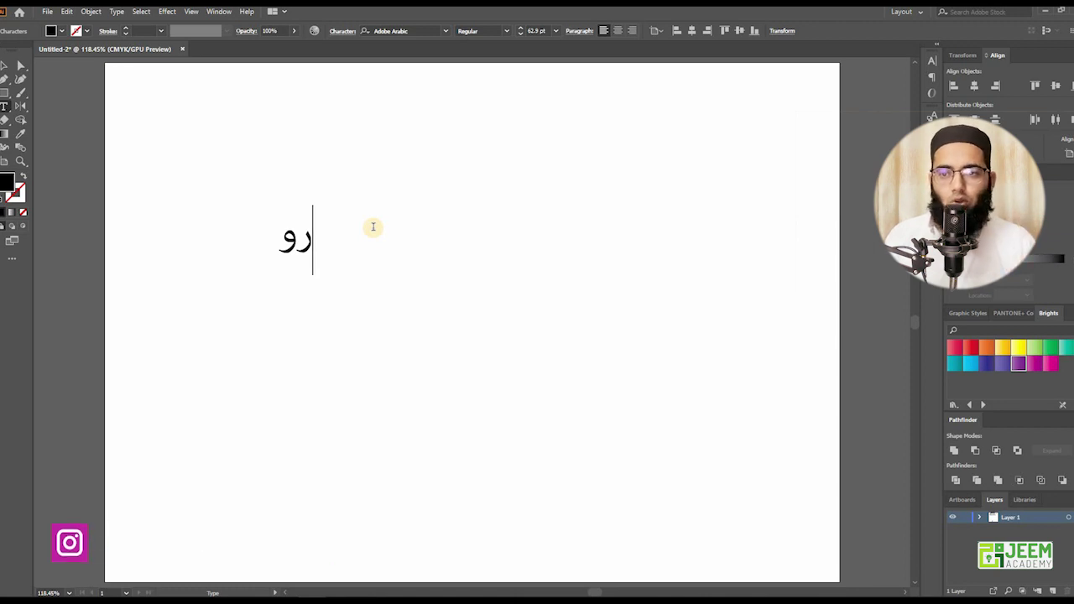
pyautogui.write('س')
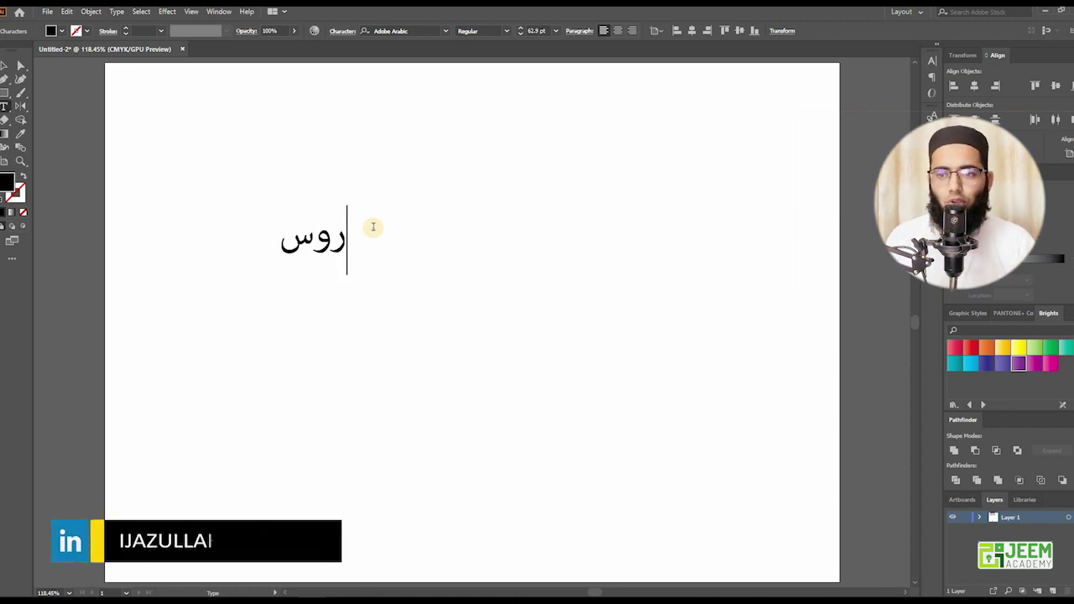
pyautogui.write('را')
pyautogui.press('BackSpace')
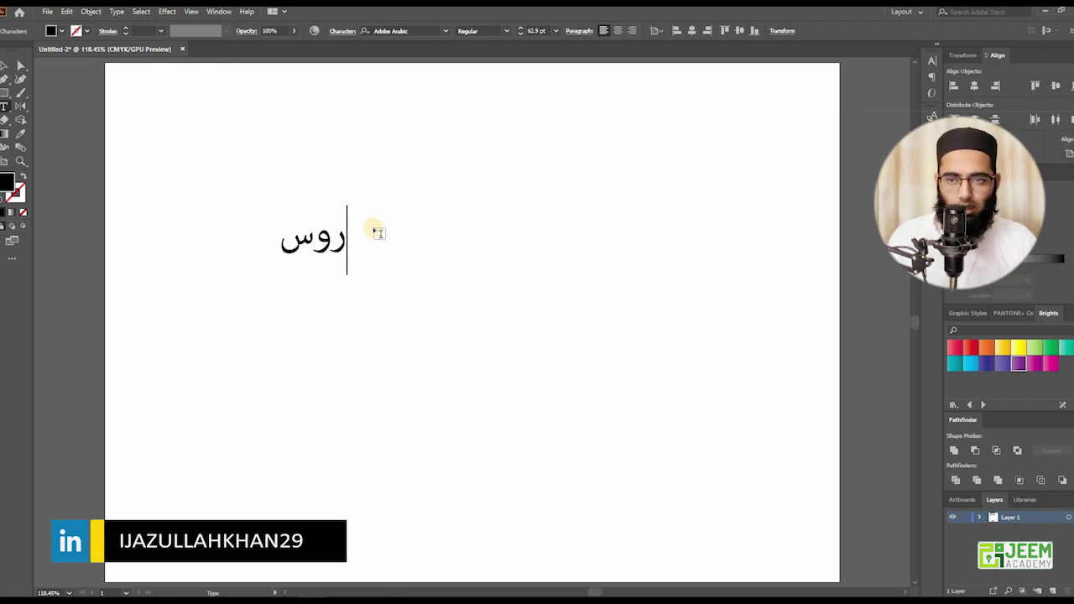
pyautogui.press('BackSpace')
pyautogui.press('BackSpace')
pyautogui.press('BackSpace')
pyautogui.write('دوس')
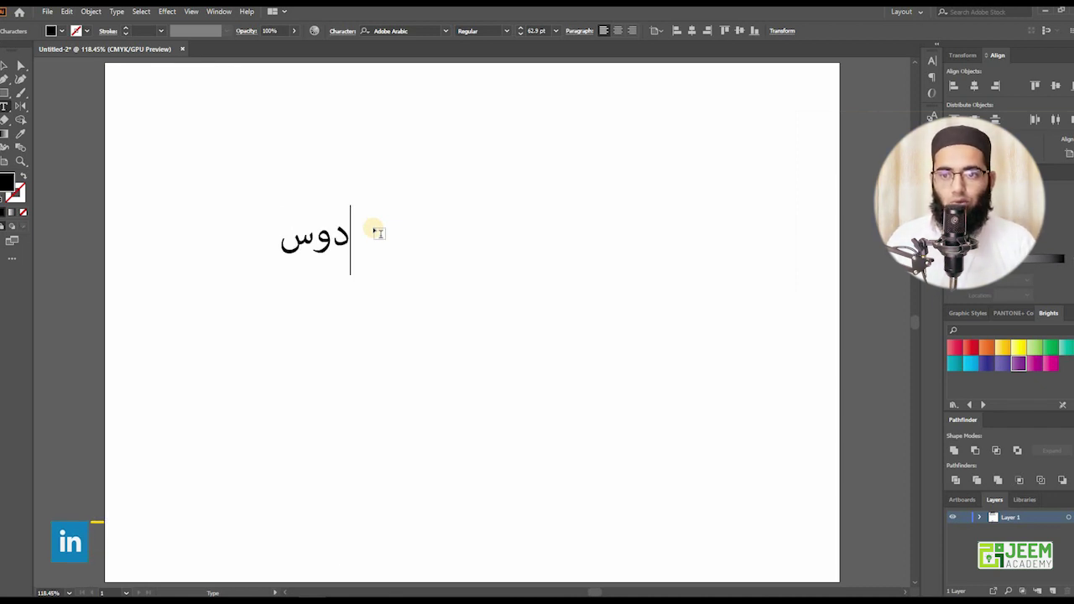
pyautogui.write('را سال')
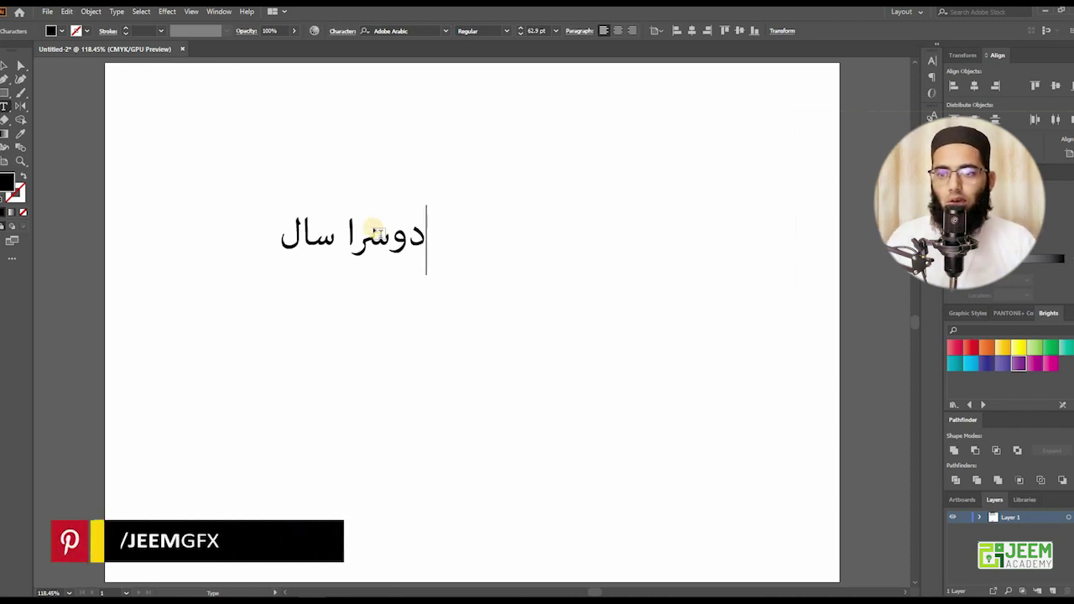
pyautogui.write('انی')
pyautogui.press('BackSpace')
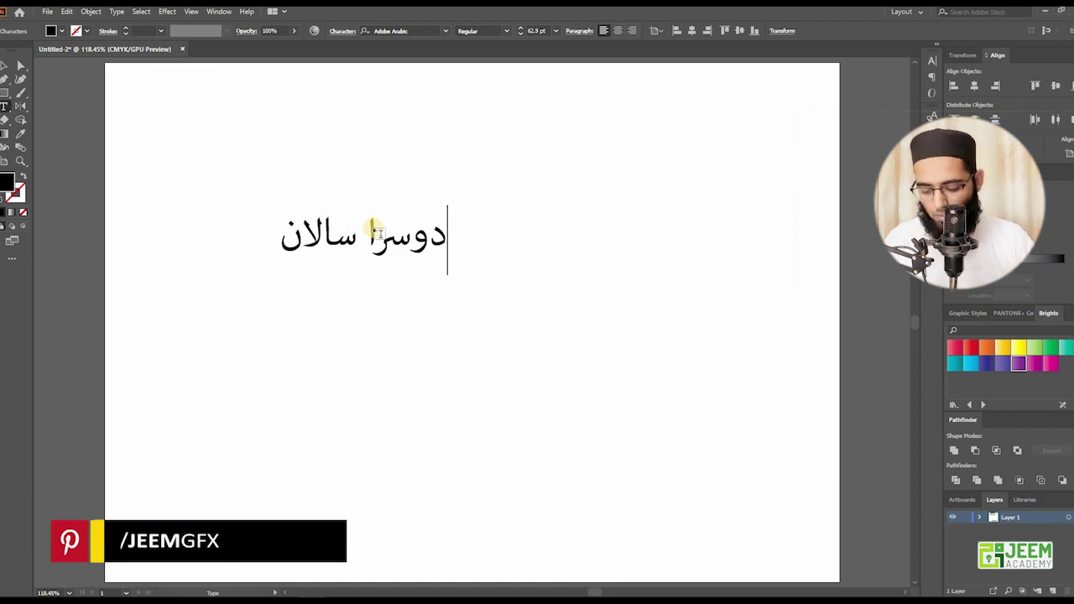
pyautogui.write('ہ')
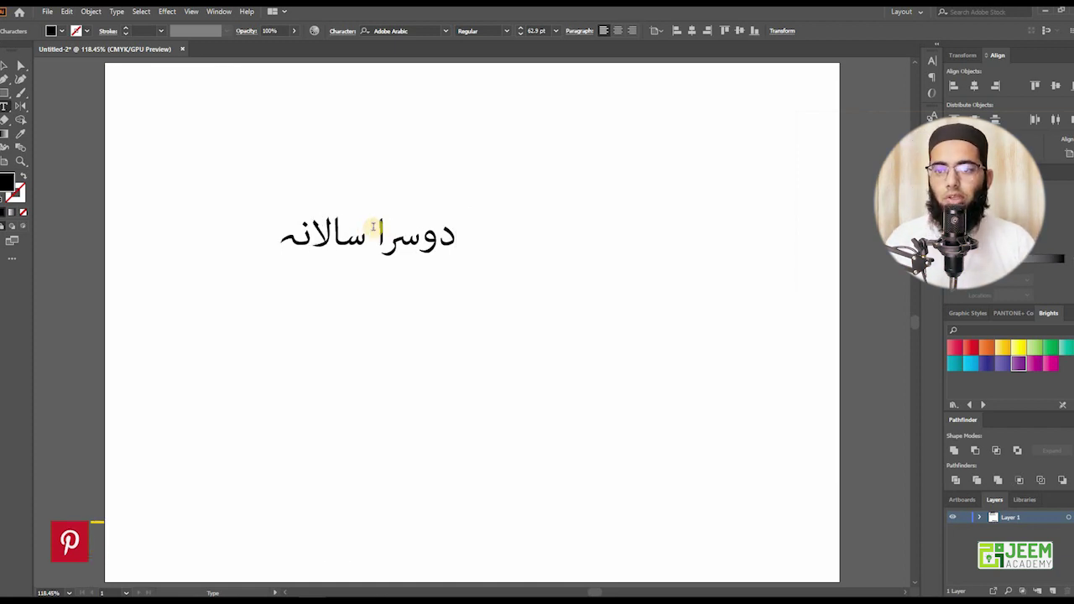
pyautogui.write(' ت')
pyautogui.press('BackSpace')
pyautogui.write('روح')
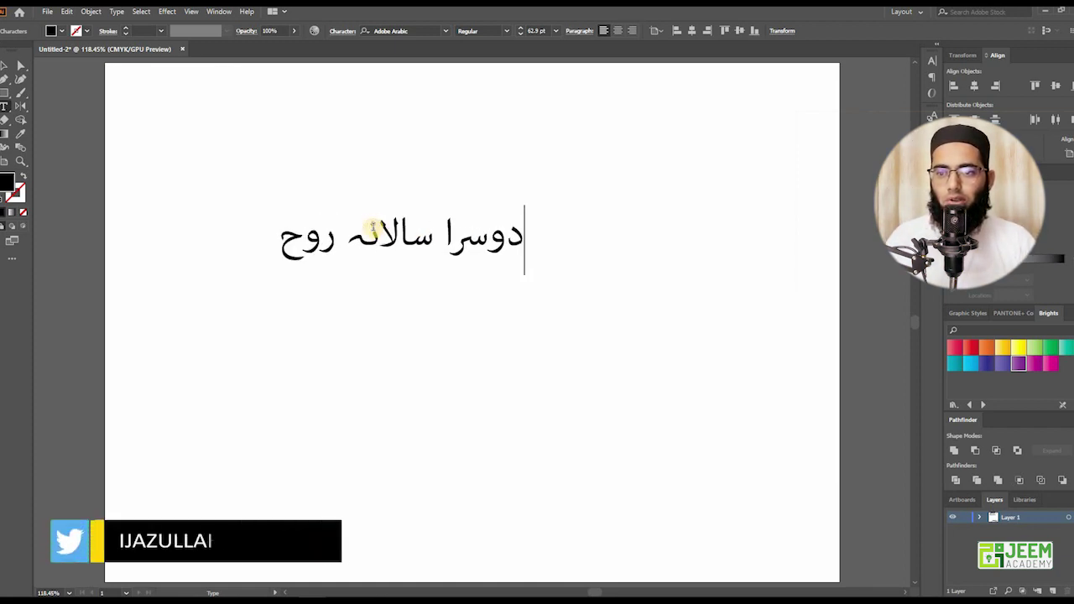
pyautogui.write('انی و')
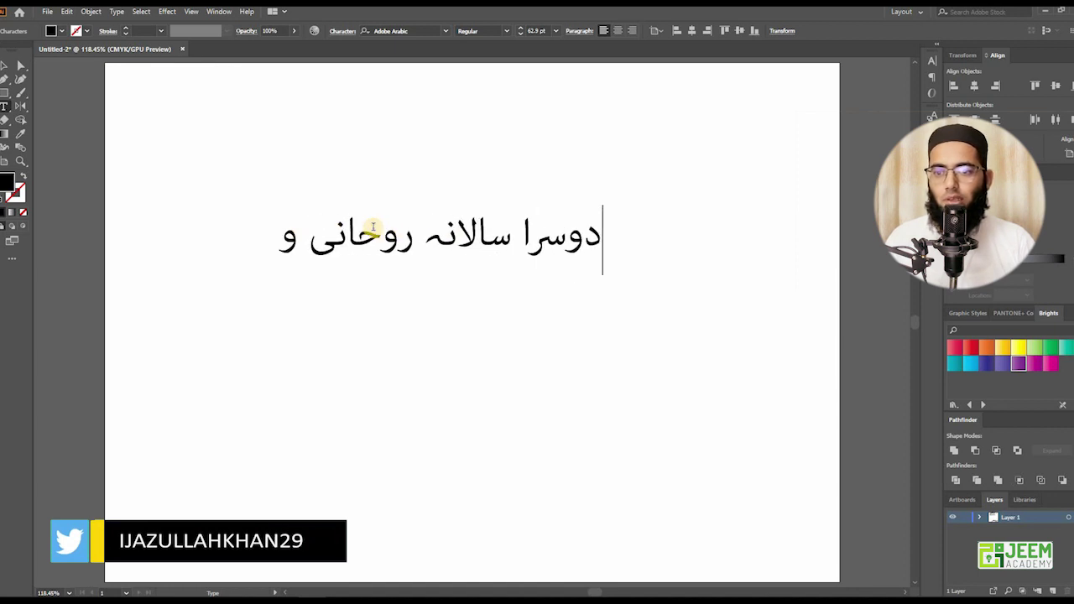
pyautogui.write(' علمی ج')
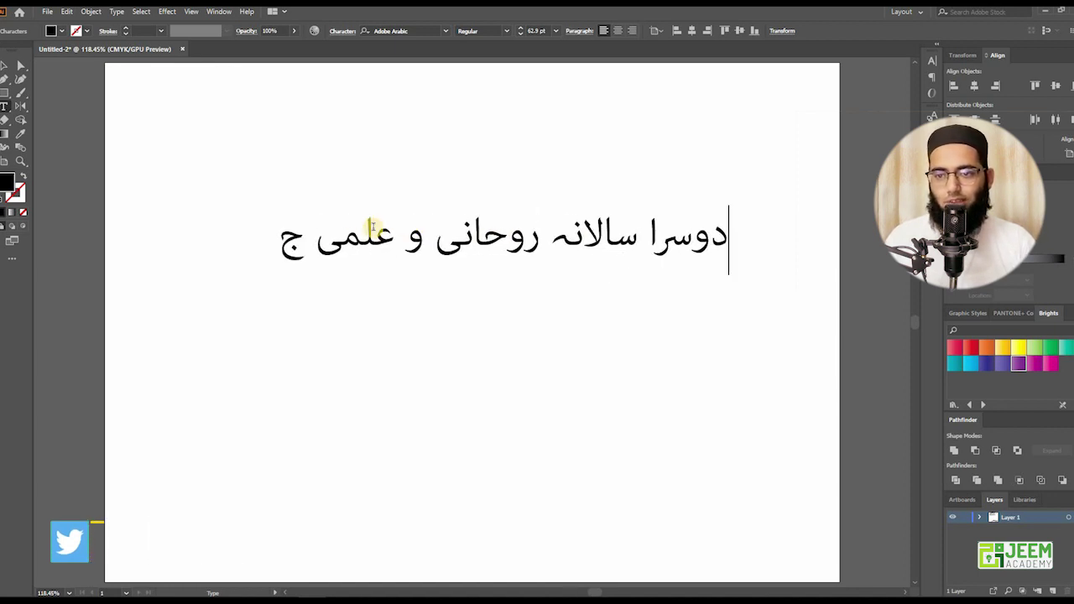
pyautogui.write('لسہ')
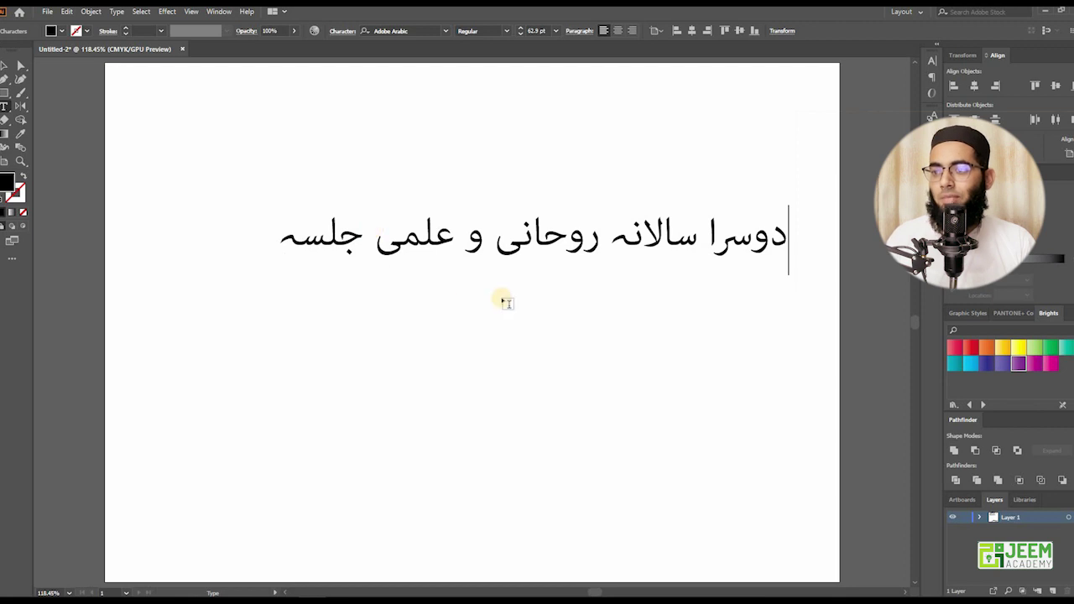
# - Shrink the title to 58.53 pt, duplicate it, and highlight دوسرا سالانہ in the lower copy
pyautogui.click(5, 65)
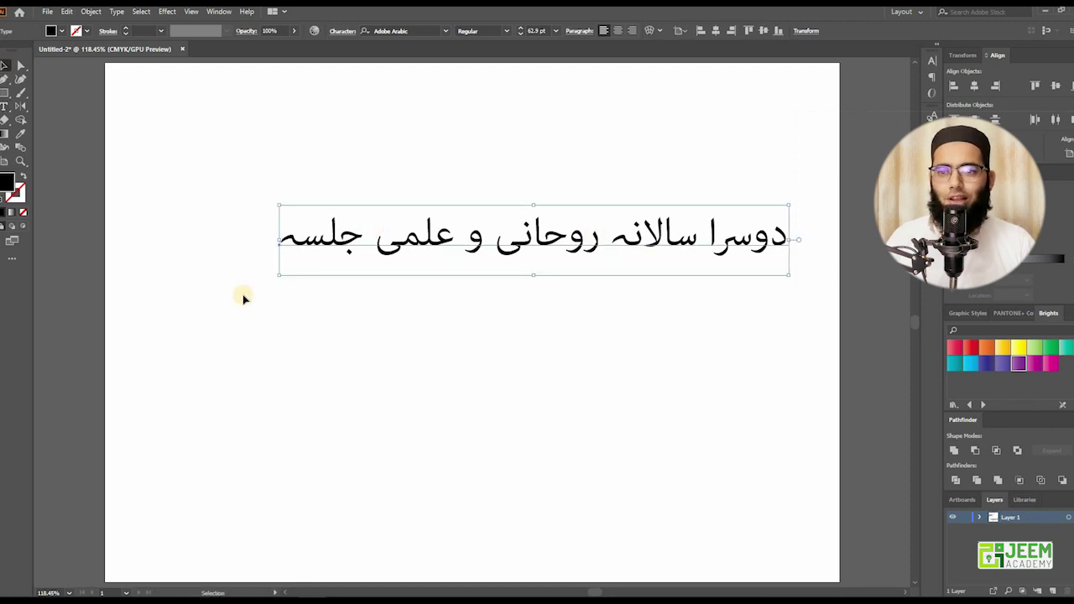
pyautogui.moveTo(277, 239)
pyautogui.mouseDown()
pyautogui.moveTo(315, 240)
pyautogui.moveTo(319, 253)
pyautogui.mouseUp()
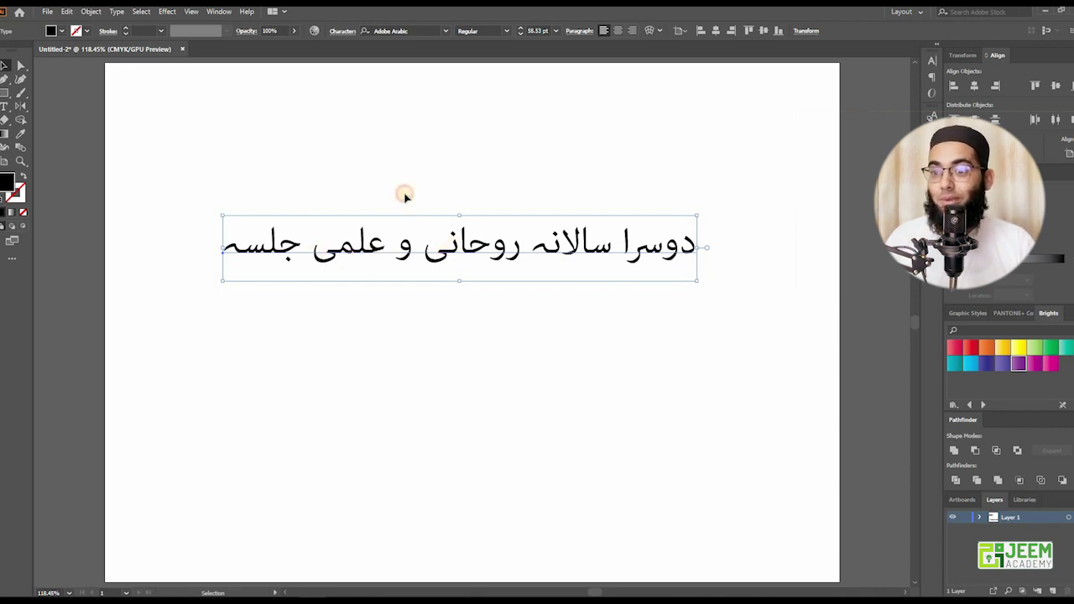
pyautogui.moveTo(403, 259)
pyautogui.mouseDown()
pyautogui.moveTo(411, 120)
pyautogui.moveTo(413, 256)
pyautogui.mouseUp()
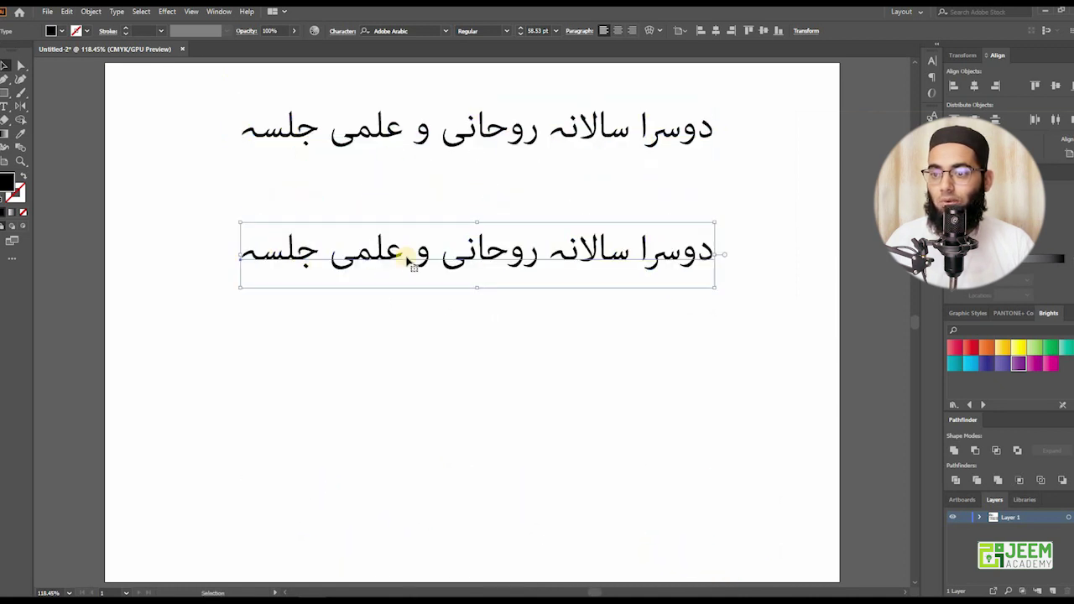
pyautogui.doubleClick(530, 256)
pyautogui.moveTo(548, 252); pyautogui.dragTo(715, 251)
pyautogui.hotkey('ctrl', 'c')
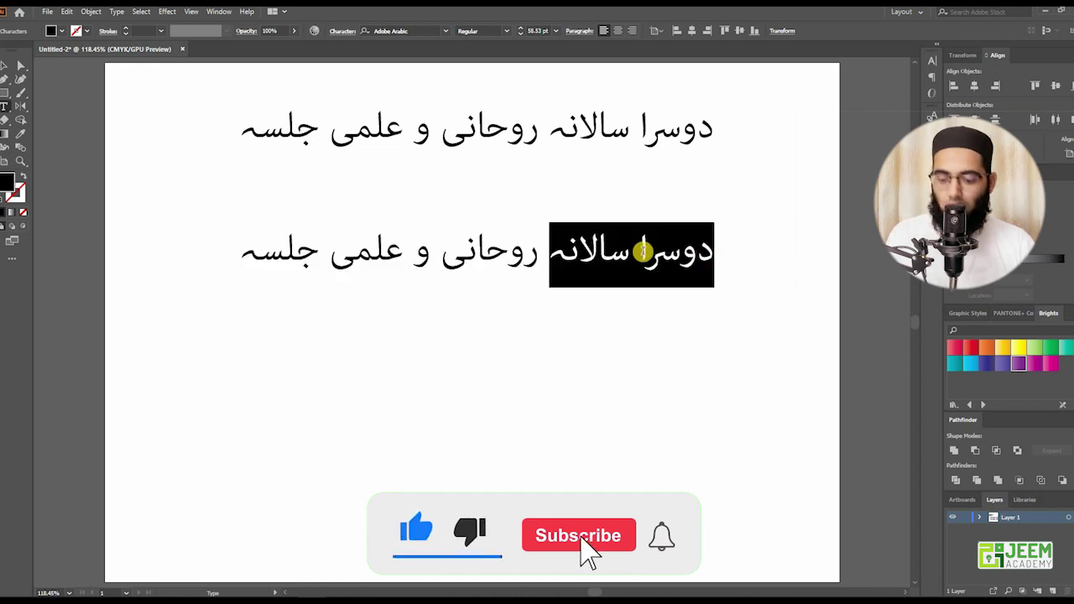
# - Split the title into a دوسرا سالانہ line placed above a روحانی و علمی جلسہ line
pyautogui.press('BackSpace')
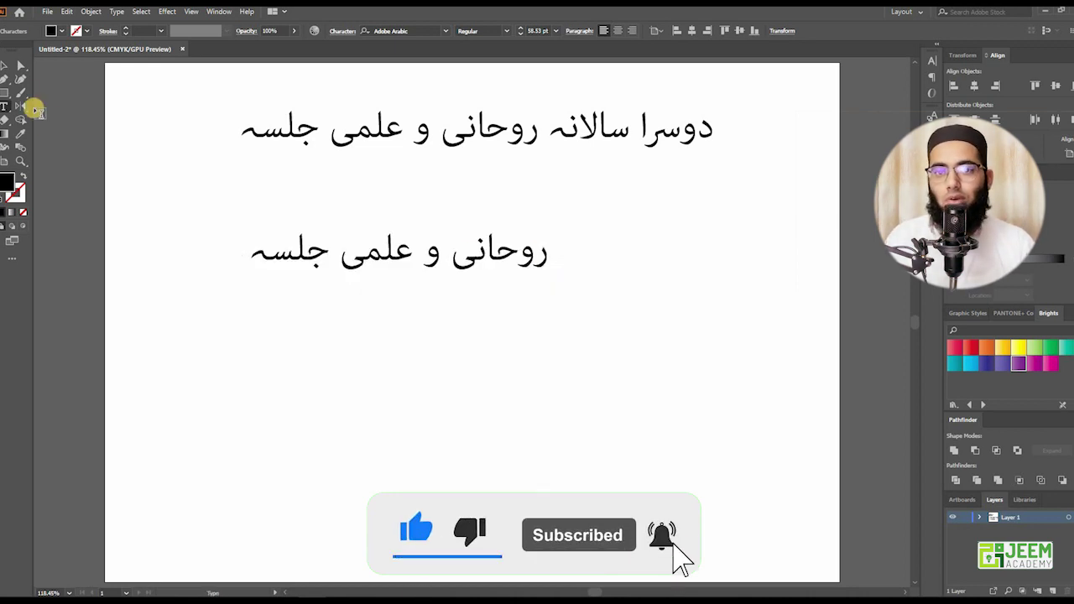
pyautogui.click(4, 66)
pyautogui.moveTo(336, 252); pyautogui.dragTo(410, 393)
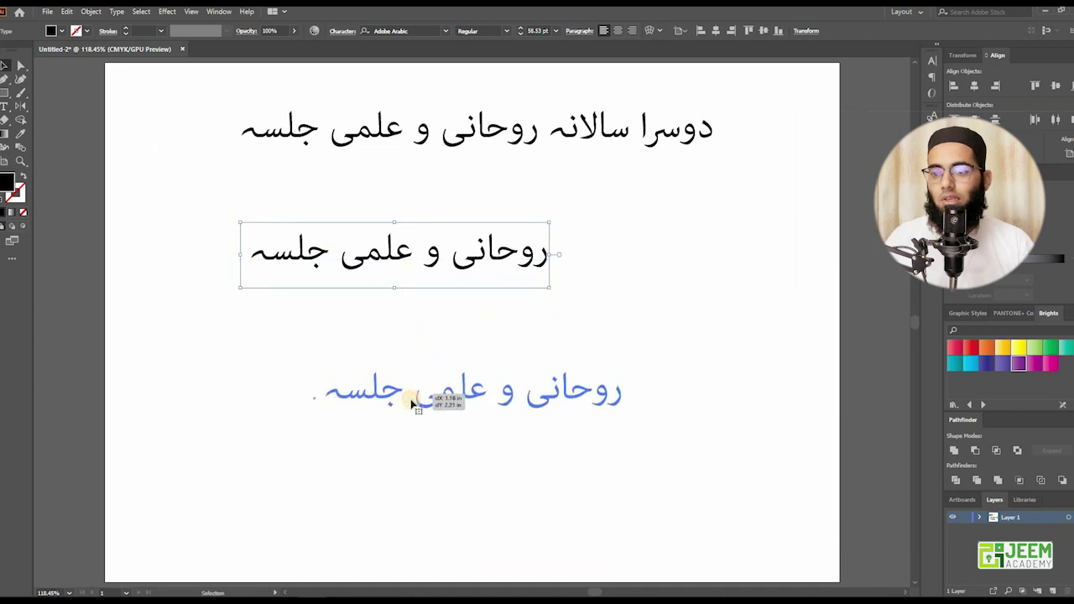
pyautogui.moveTo(392, 328); pyautogui.dragTo(384, 283)
pyautogui.tripleClick(385, 283)
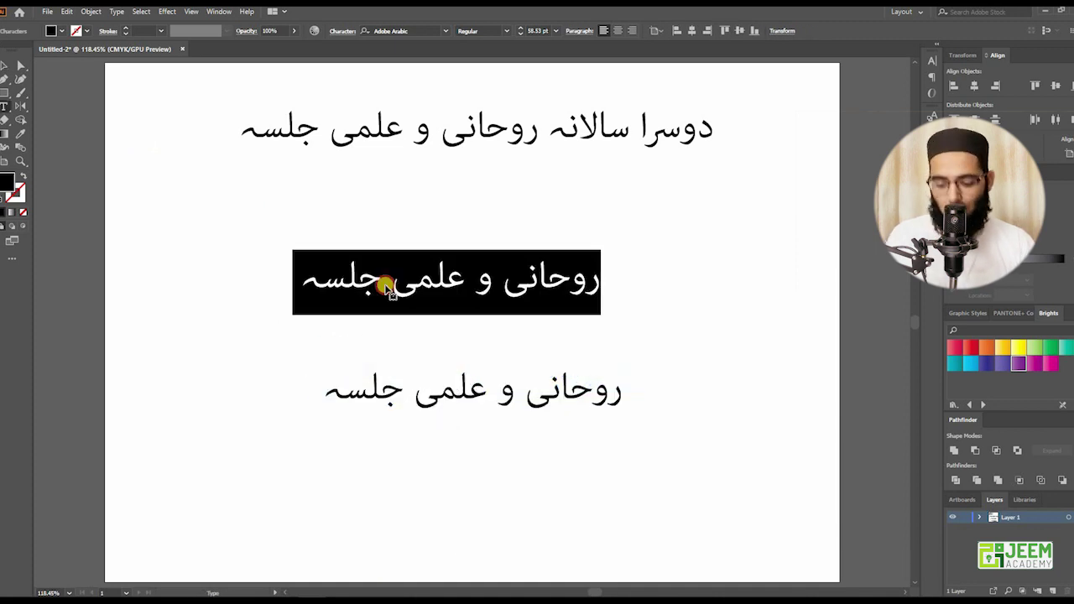
pyautogui.hotkey('ctrl', 'v')
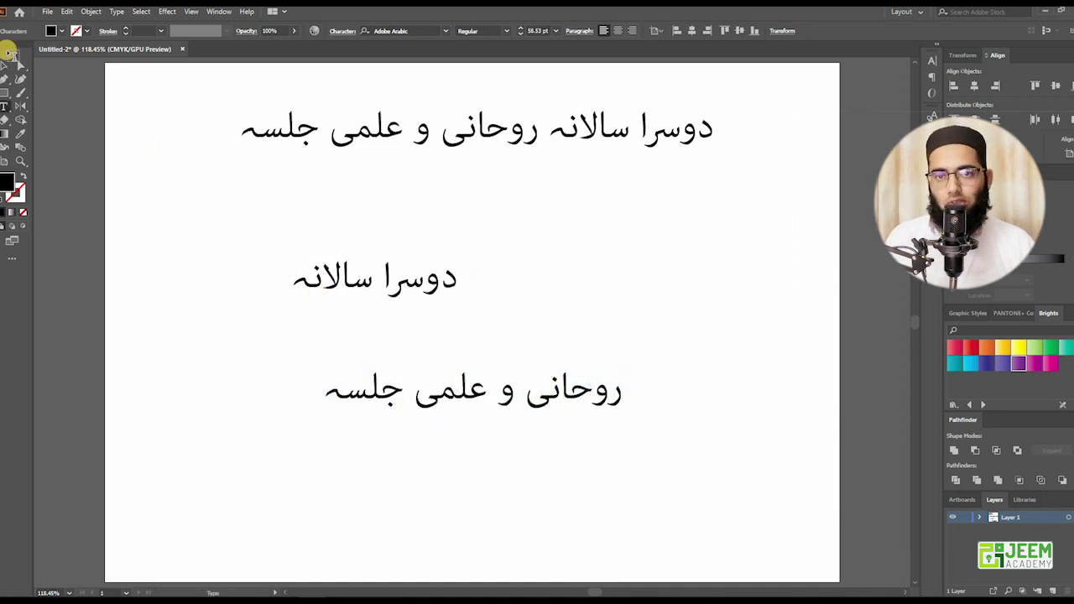
pyautogui.click(4, 65)
pyautogui.moveTo(327, 294); pyautogui.dragTo(458, 344)
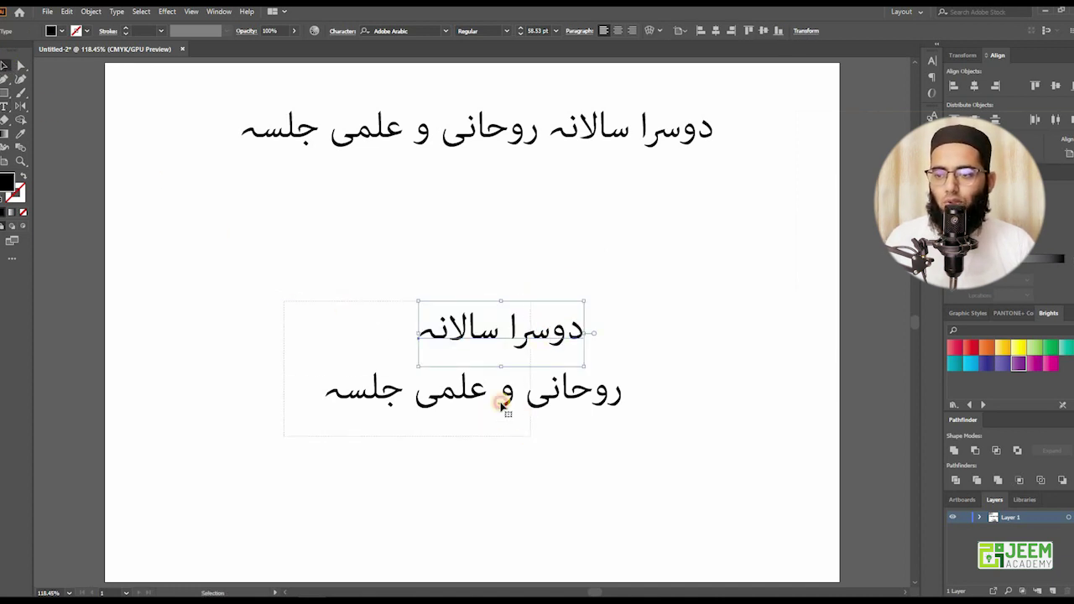
# - Move the full title off the artboard, place both lines on the page, and select the second line's text
pyautogui.click(445, 470)
pyautogui.moveTo(519, 353); pyautogui.dragTo(72, 331)
pyautogui.click(537, 326)
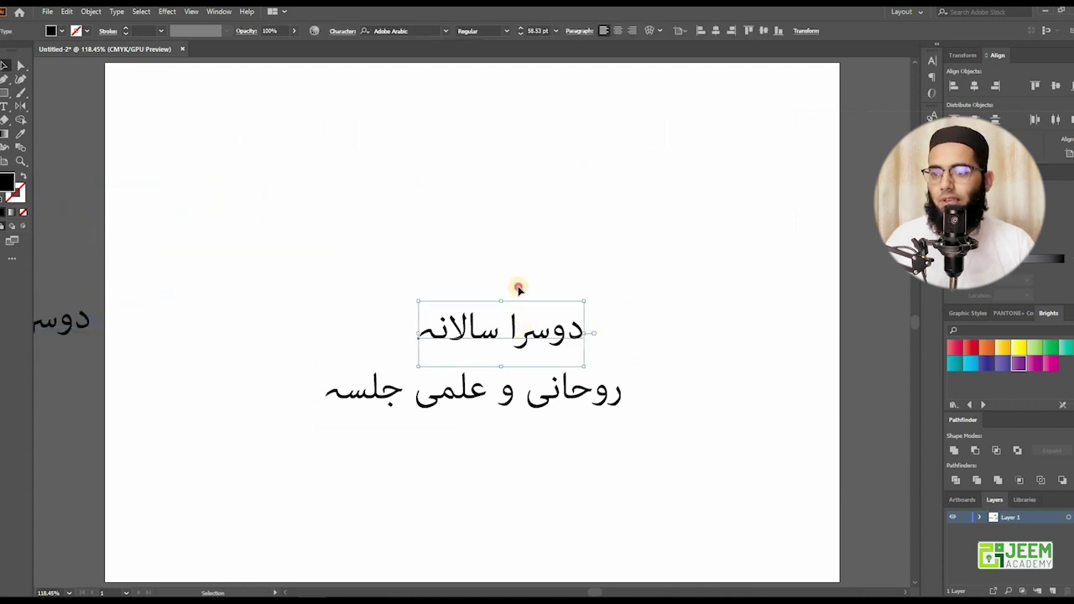
pyautogui.moveTo(515, 326)
pyautogui.mouseDown()
pyautogui.moveTo(512, 149)
pyautogui.moveTo(524, 134)
pyautogui.mouseUp()
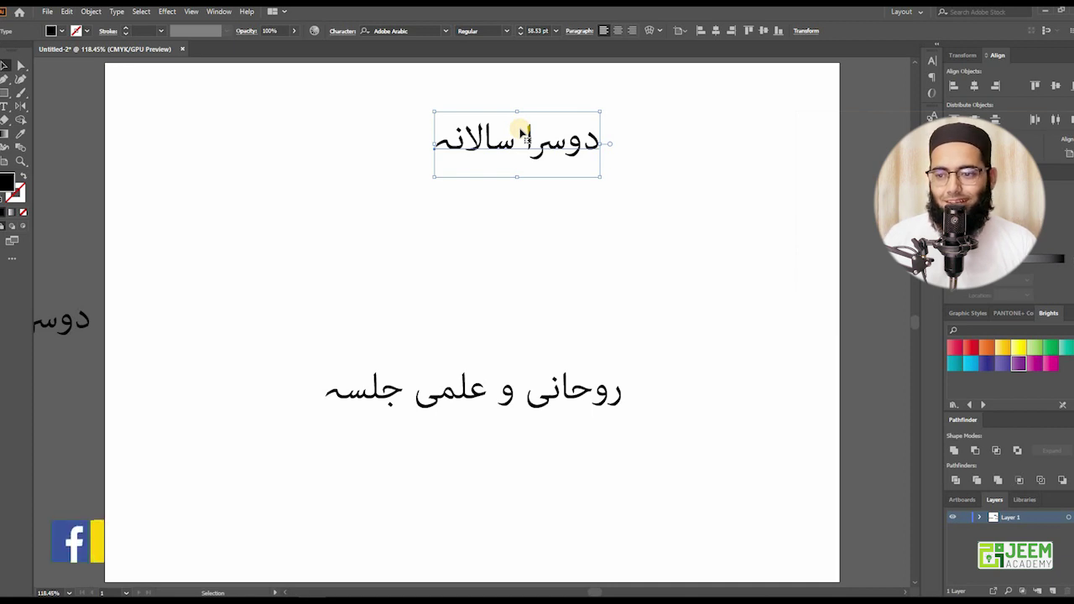
pyautogui.moveTo(485, 384)
pyautogui.mouseDown()
pyautogui.moveTo(427, 341)
pyautogui.moveTo(445, 334)
pyautogui.mouseUp()
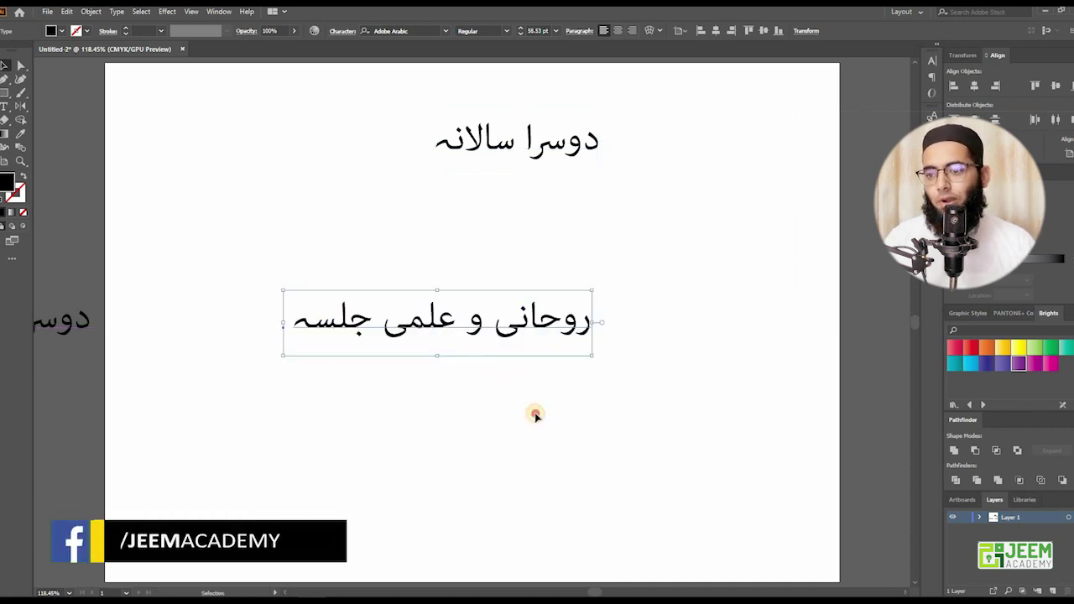
pyautogui.click(536, 414)
pyautogui.click(444, 320)
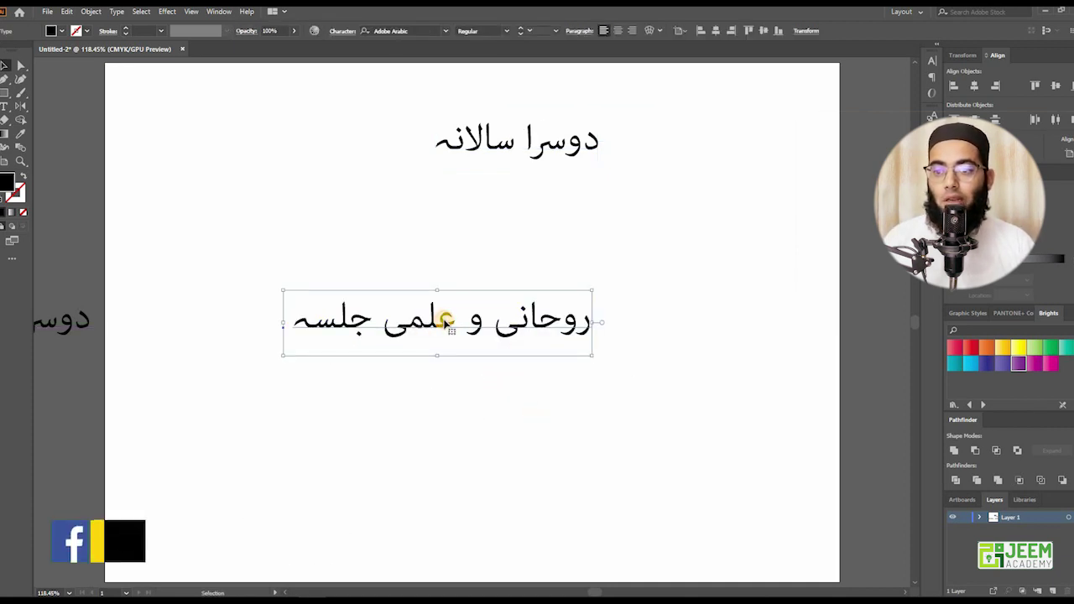
pyautogui.tripleClick(445, 320)
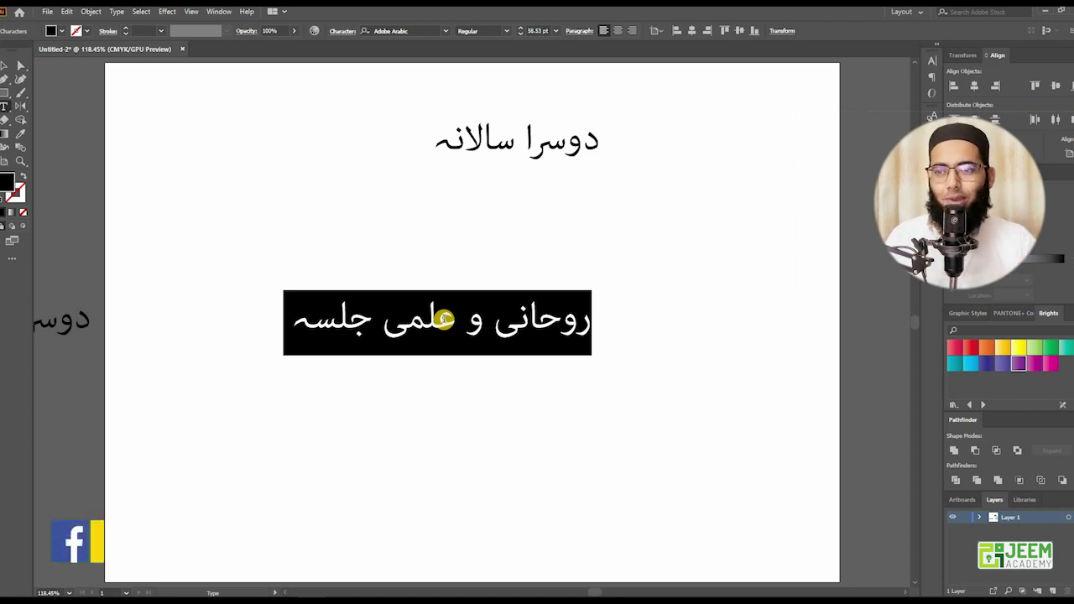
# - Search 'raq' in the font field and apply Aref Ruqaa to روحانی و علمی جلسہ
pyautogui.click(413, 31)
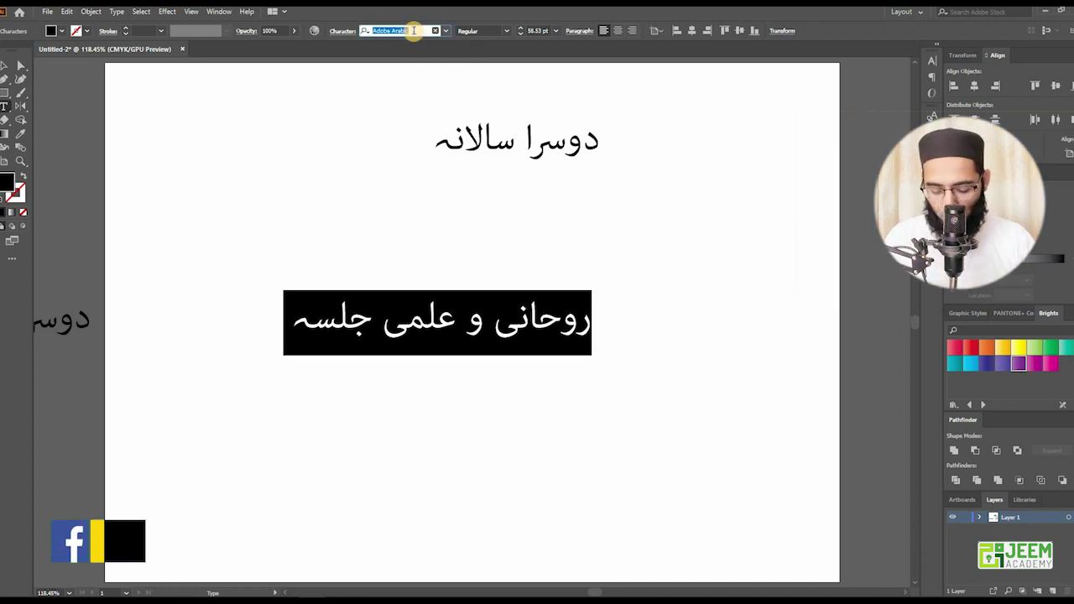
pyautogui.press('BackSpace')
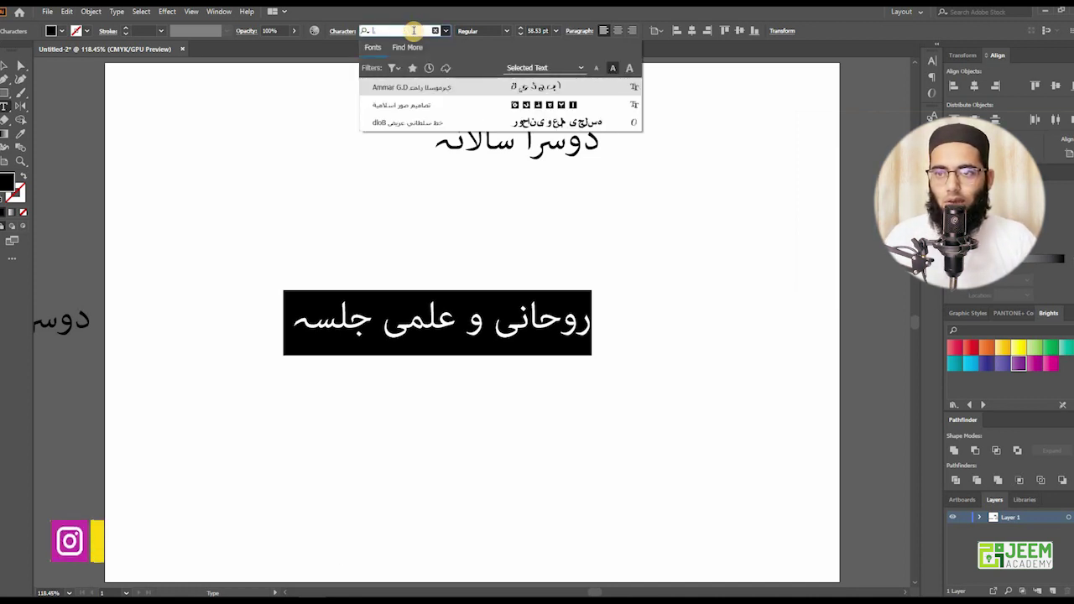
pyautogui.write('ar')
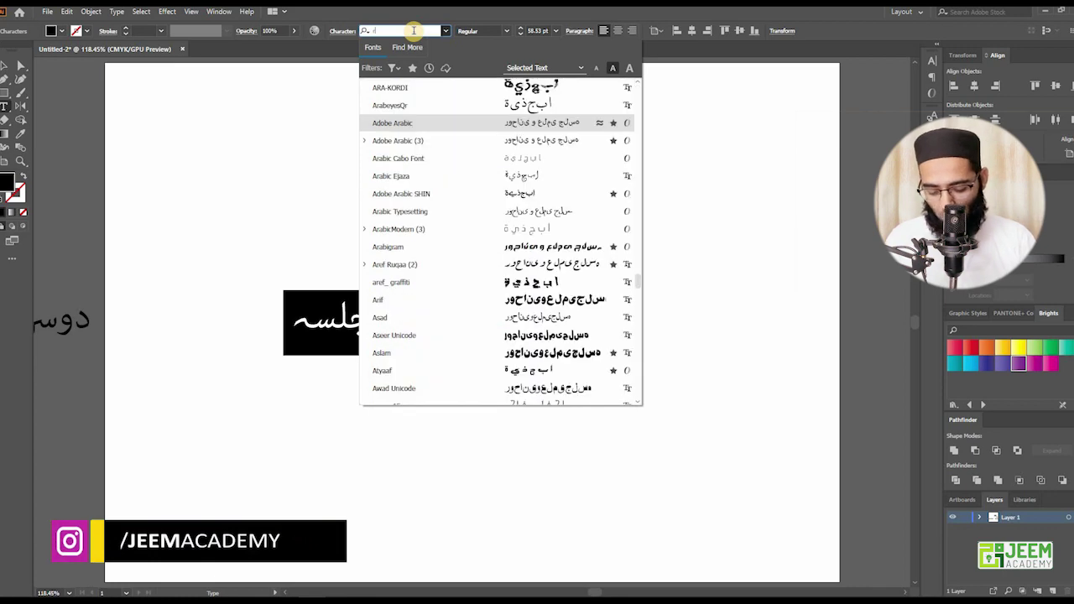
pyautogui.write('af')
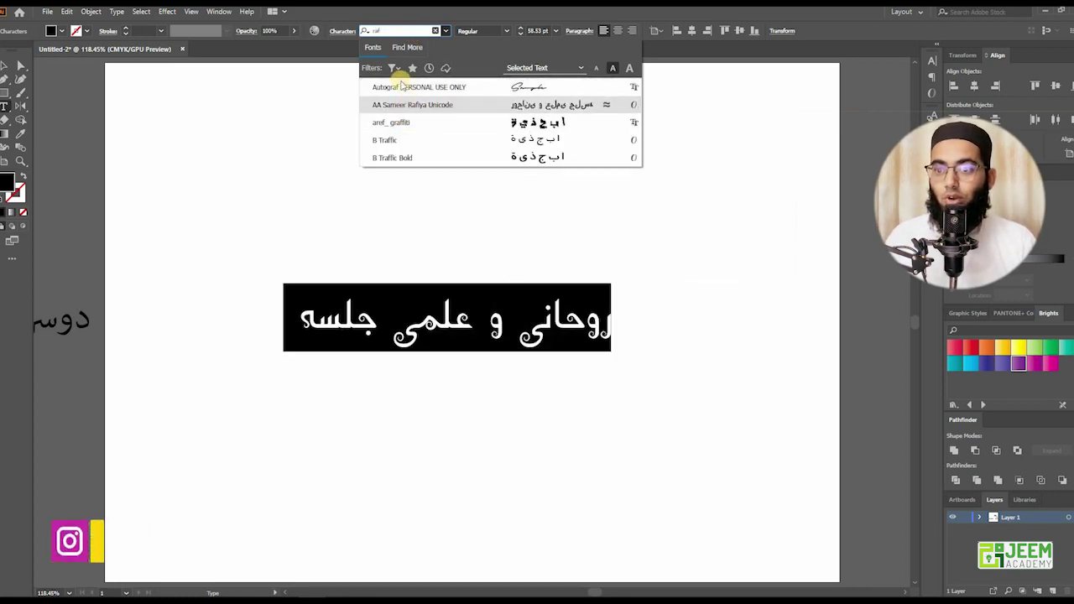
pyautogui.press('BackSpace')
pyautogui.press('BackSpace')
pyautogui.press('BackSpace')
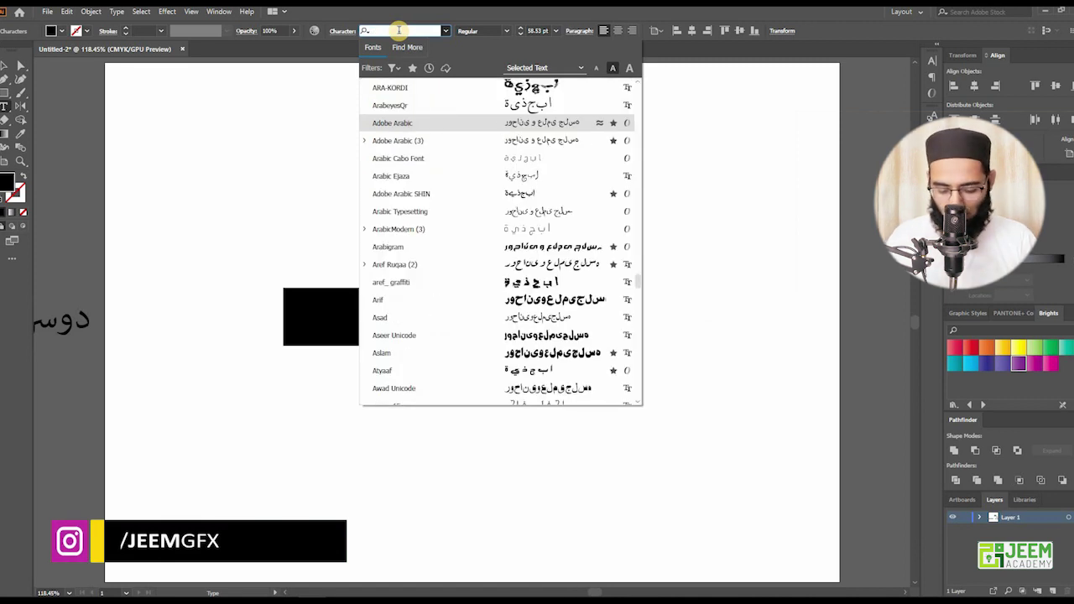
pyautogui.write('ra')
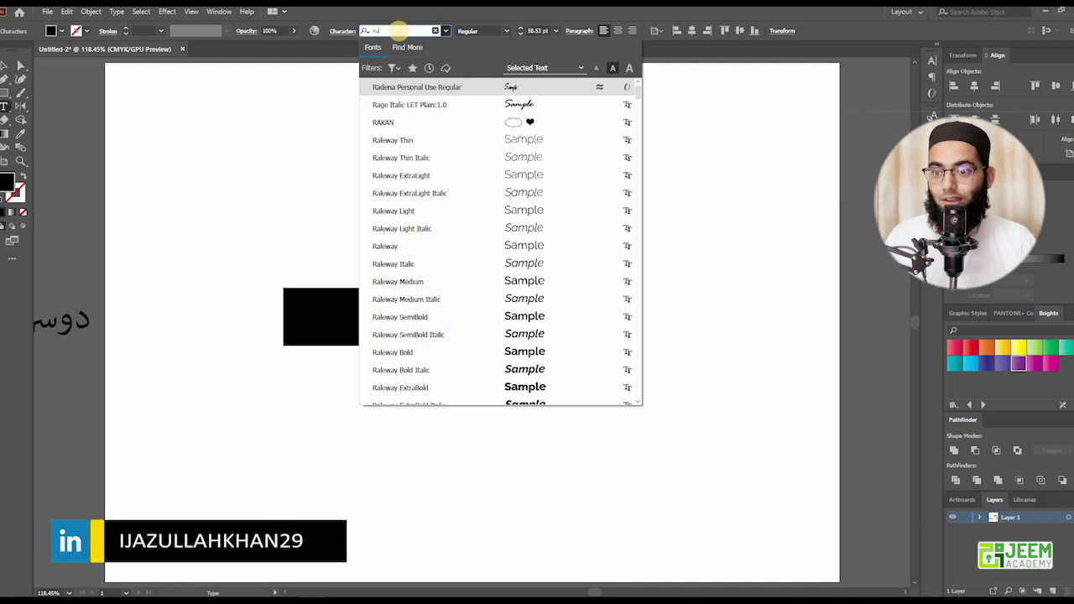
pyautogui.write('q')
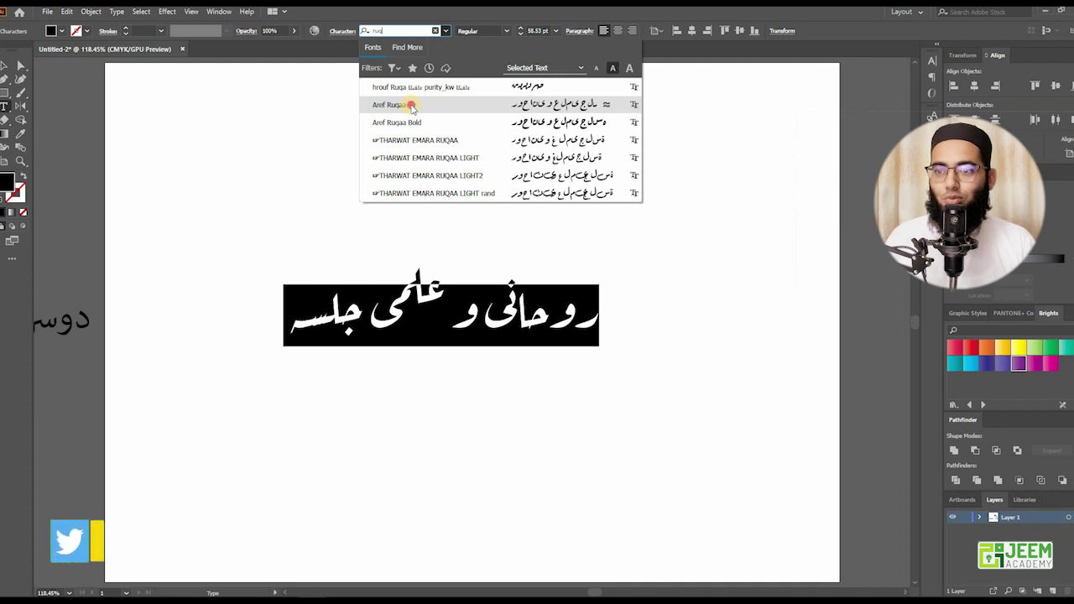
pyautogui.click(408, 105)
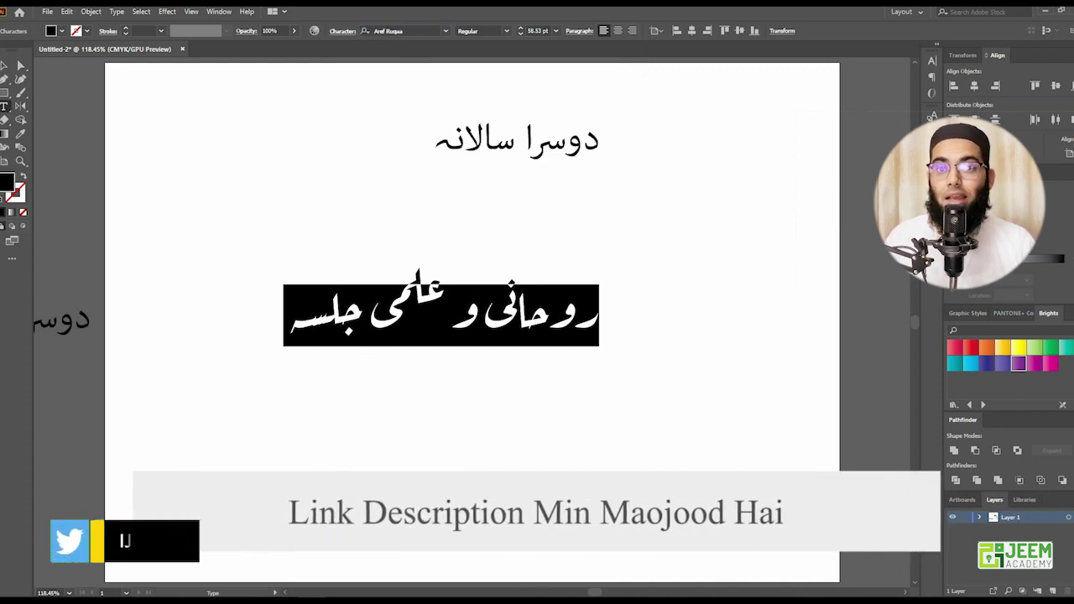
pyautogui.press('Escape')
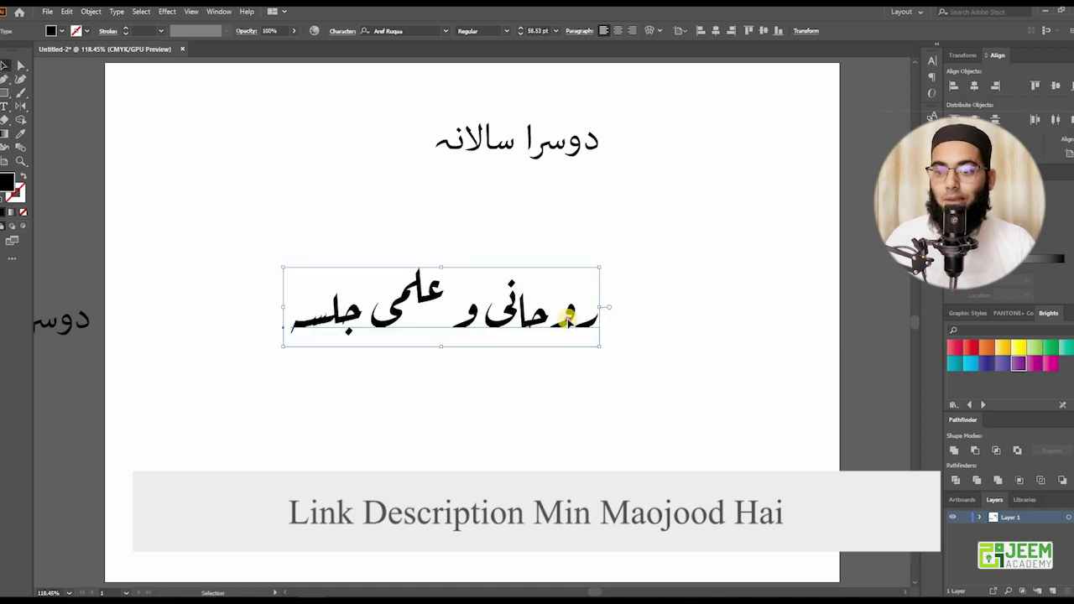
# - Leave a backup copy of the Ruqaa line on the left pasteboard and reselect the original
pyautogui.moveTo(569, 317); pyautogui.dragTo(59, 401)
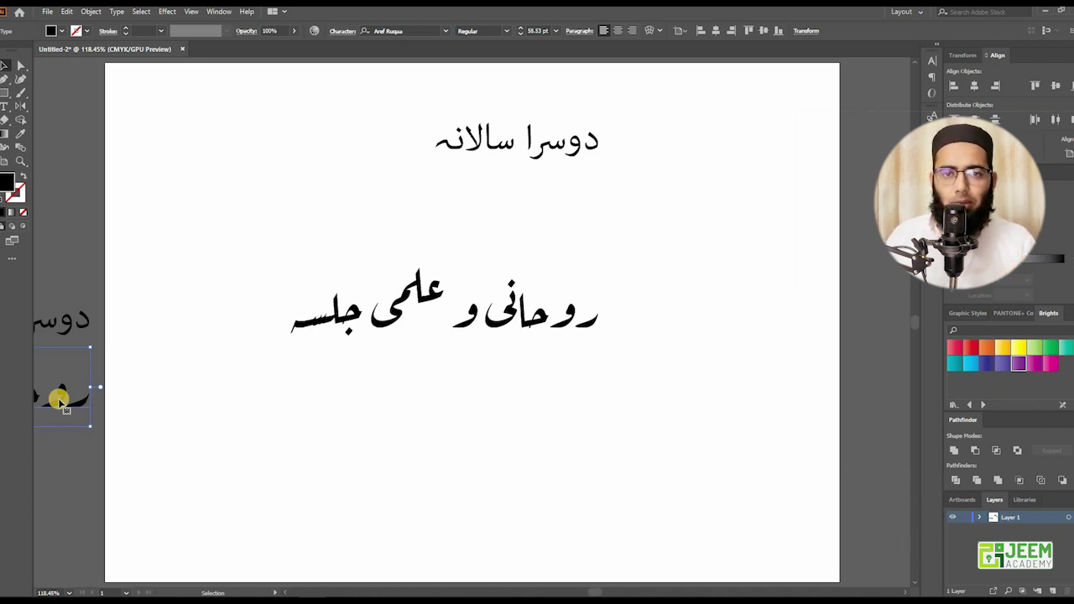
pyautogui.click(198, 232)
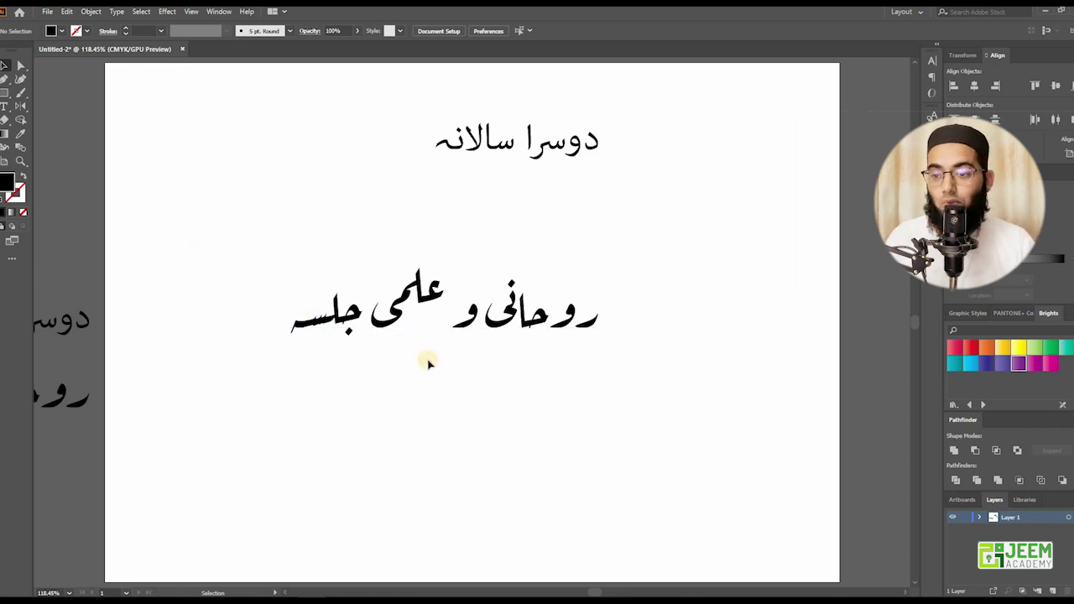
pyautogui.click(445, 329)
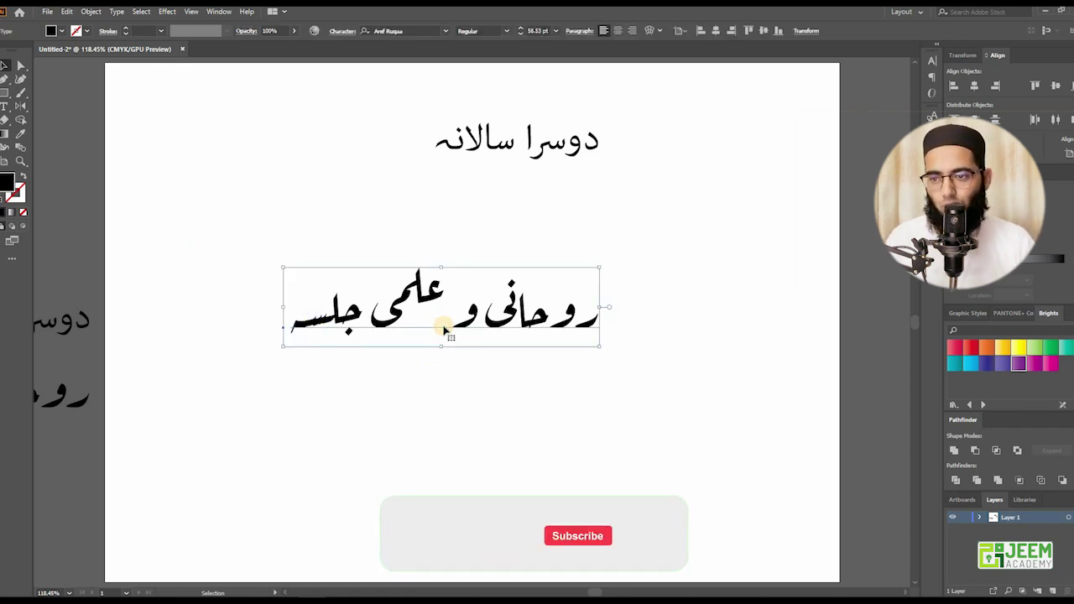
pyautogui.press('ctrl')
# - Apply Create Outlines to the روحانی و علمی جلسہ text and zoom in on it
pyautogui.hotkey('ctrl', 'shift', 'o')
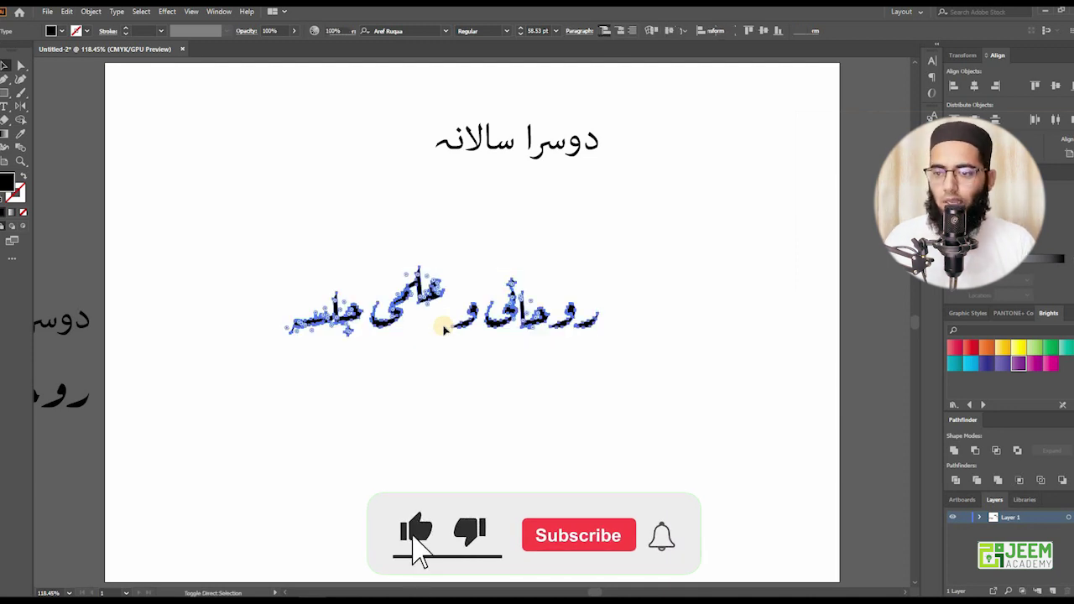
pyautogui.rightClick(425, 272)
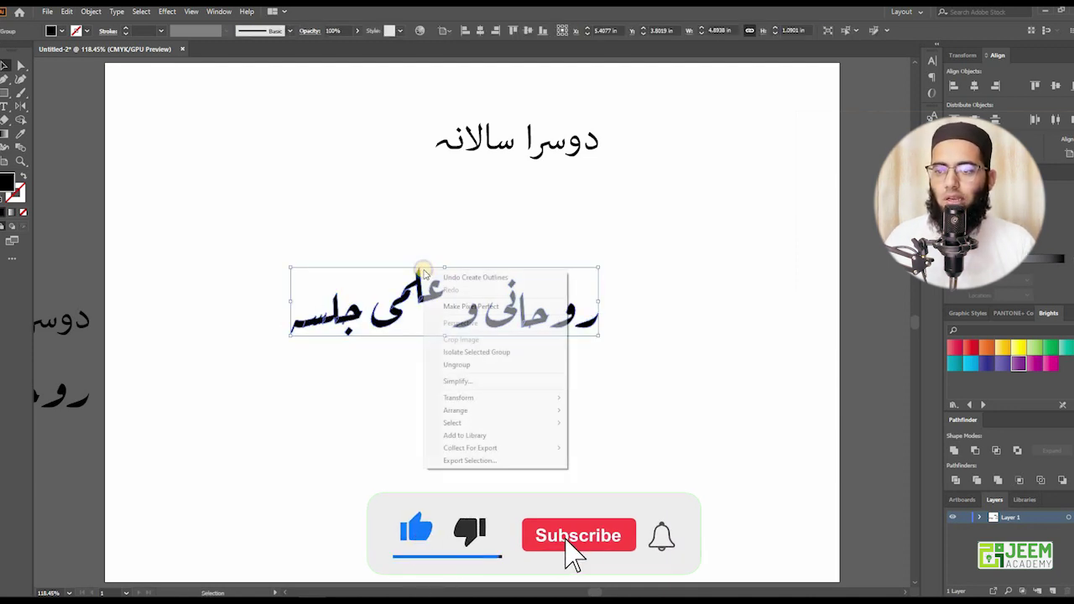
pyautogui.click(373, 395)
pyautogui.rightClick(395, 305)
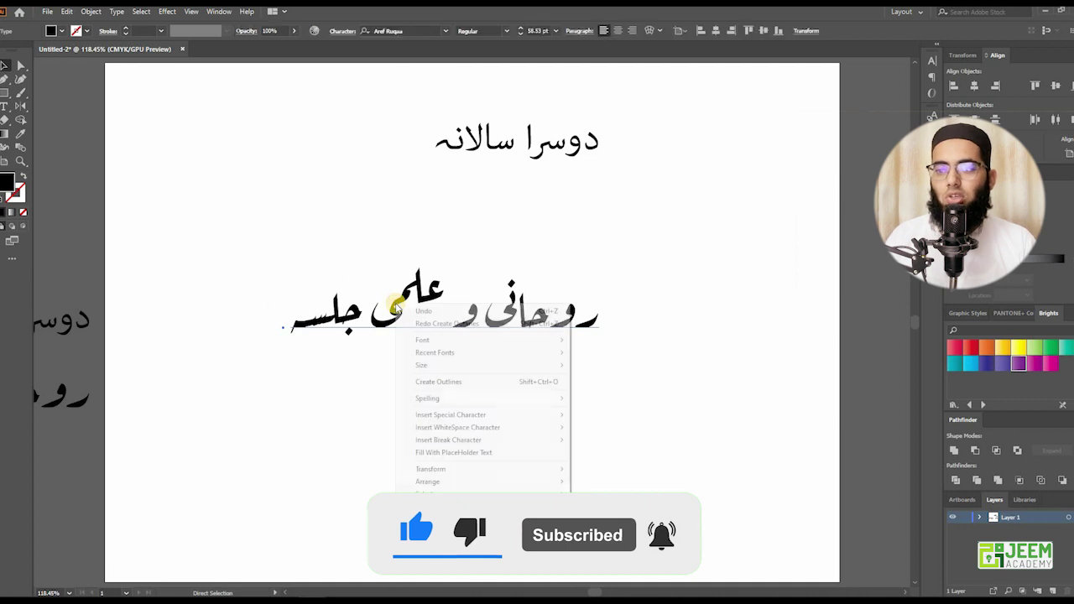
pyautogui.click(421, 382)
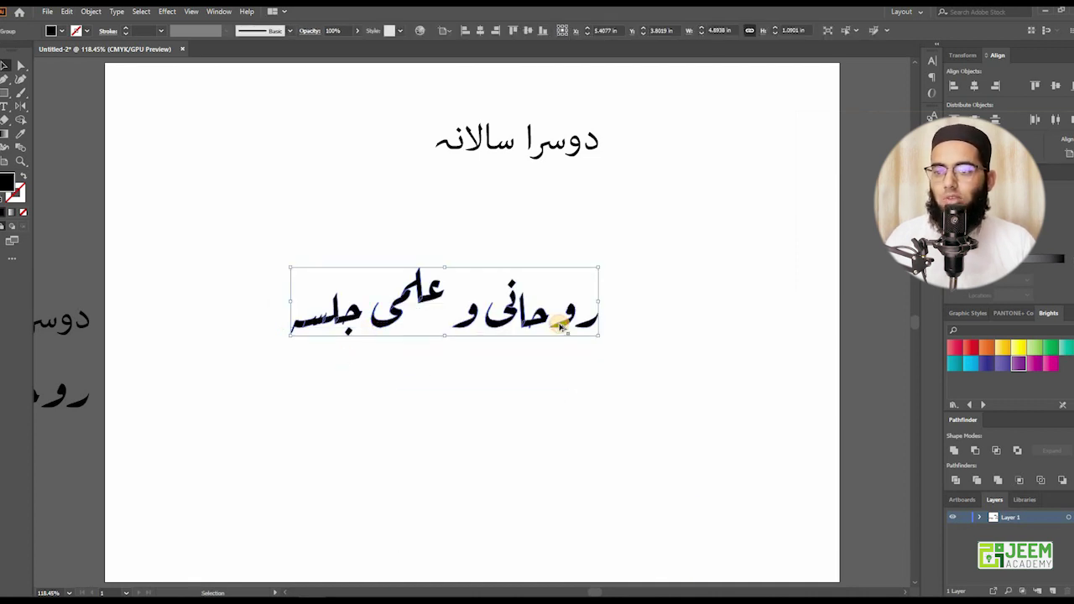
pyautogui.scroll(1, 512, 349)
pyautogui.scroll(2, 420, 374)
pyautogui.scroll(-1, 411, 366)
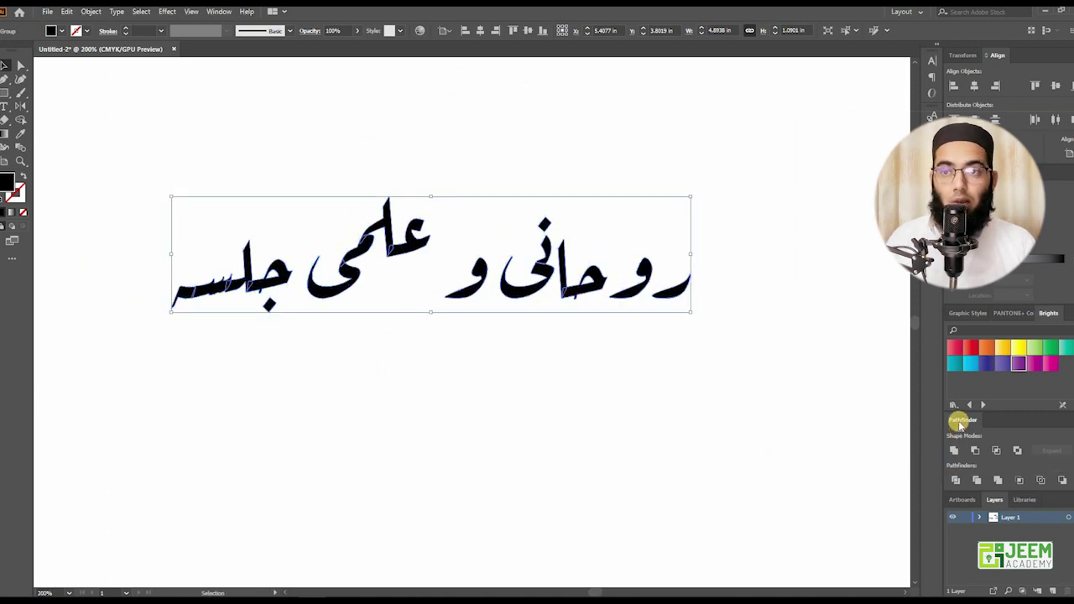
# - Unite the outlined letters into one shape using the Pathfinder panel
pyautogui.click(220, 12)
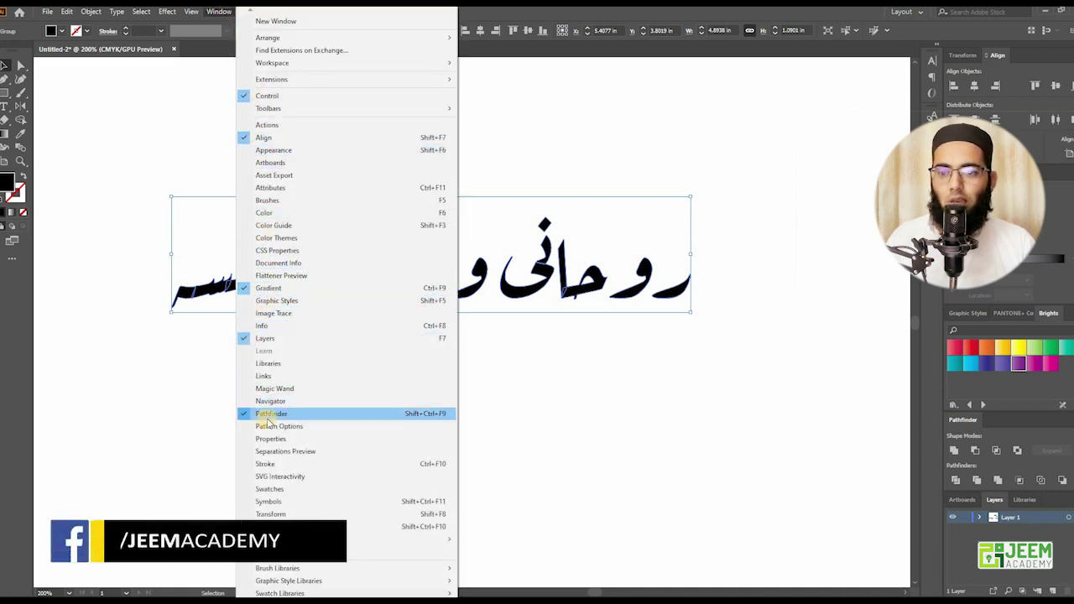
pyautogui.click(953, 451)
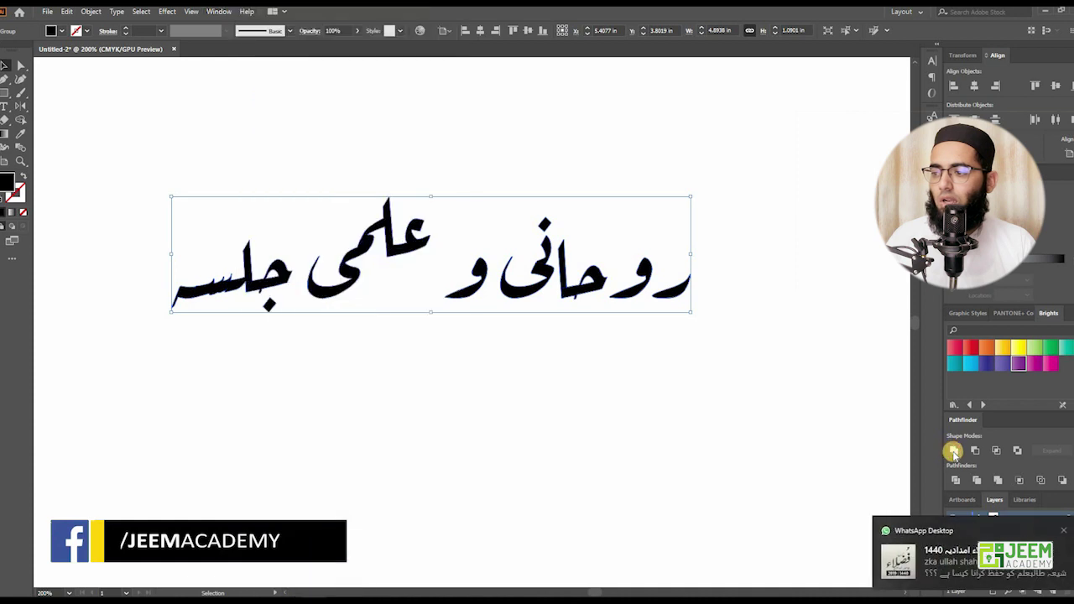
pyautogui.click(1062, 533)
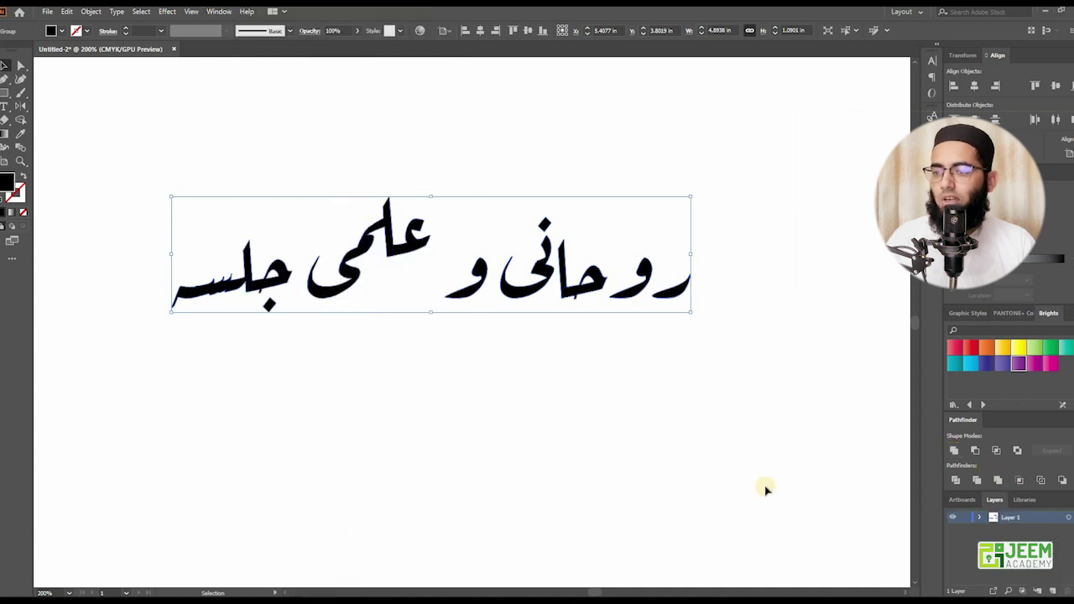
pyautogui.moveTo(196, 283); pyautogui.dragTo(198, 288)
pyautogui.click(425, 340)
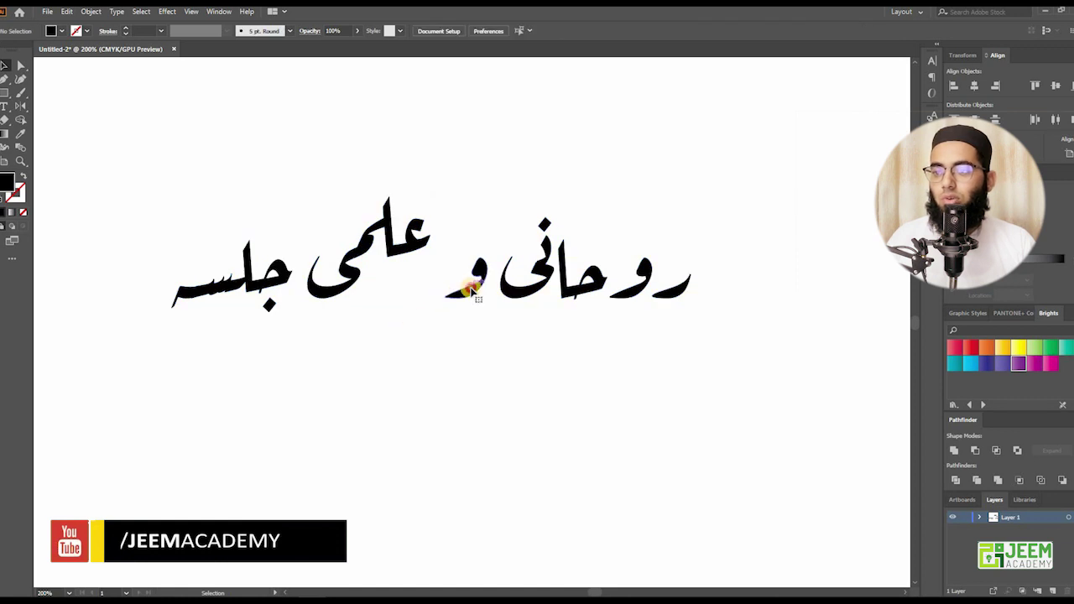
pyautogui.click(471, 291)
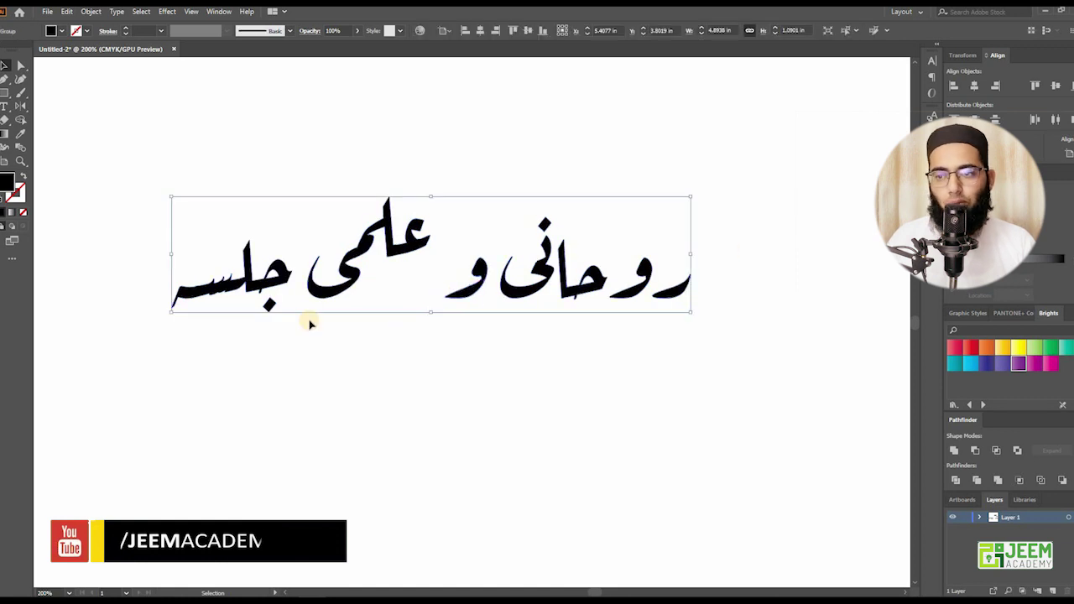
# - Ungroup the lettering into words, nudge و, and raise علمی to fit between و and جلسہ
pyautogui.rightClick(473, 293)
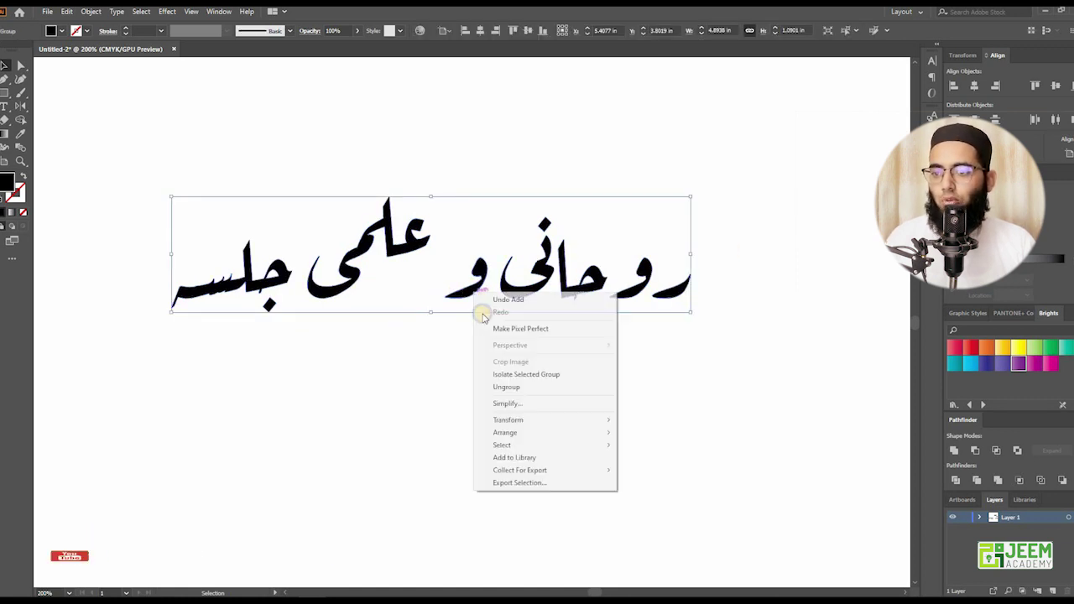
pyautogui.click(506, 388)
pyautogui.click(397, 214)
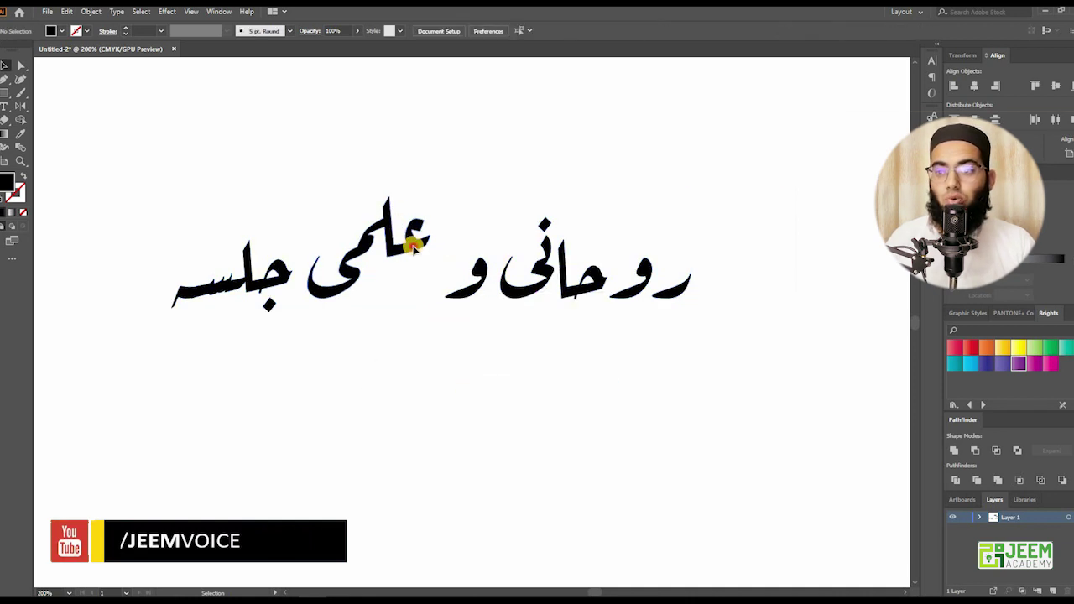
pyautogui.moveTo(413, 245); pyautogui.dragTo(449, 195)
pyautogui.moveTo(464, 299)
pyautogui.mouseDown()
pyautogui.moveTo(428, 317)
pyautogui.moveTo(464, 295)
pyautogui.mouseUp()
pyautogui.moveTo(399, 202); pyautogui.dragTo(365, 256)
pyautogui.click(442, 381)
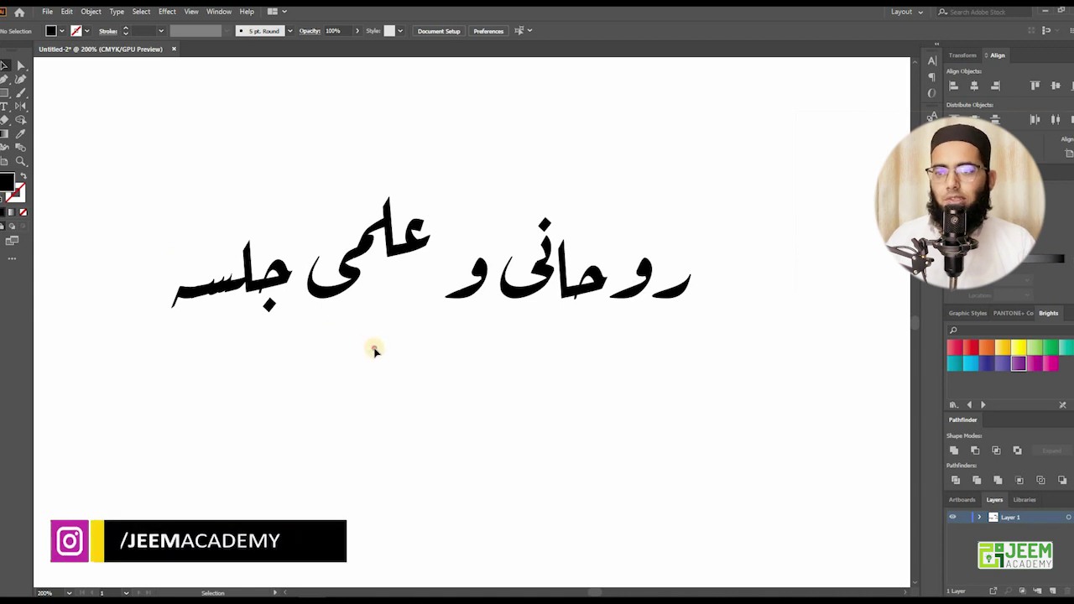
pyautogui.scroll(2, 369, 250)
# - Move the و left so it settles beneath علمی
pyautogui.click(364, 240)
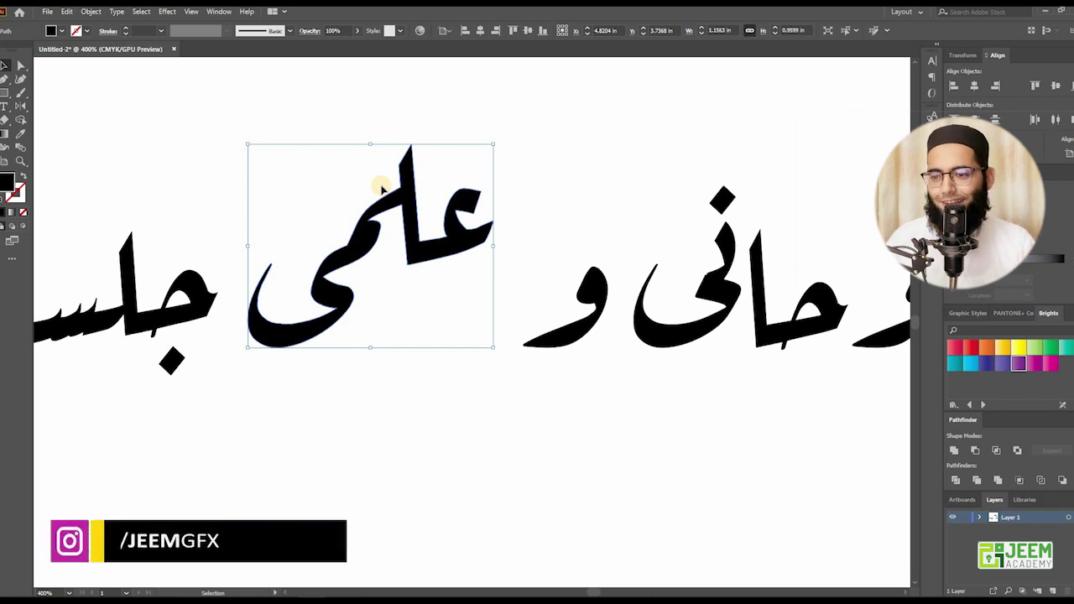
pyautogui.click(558, 373)
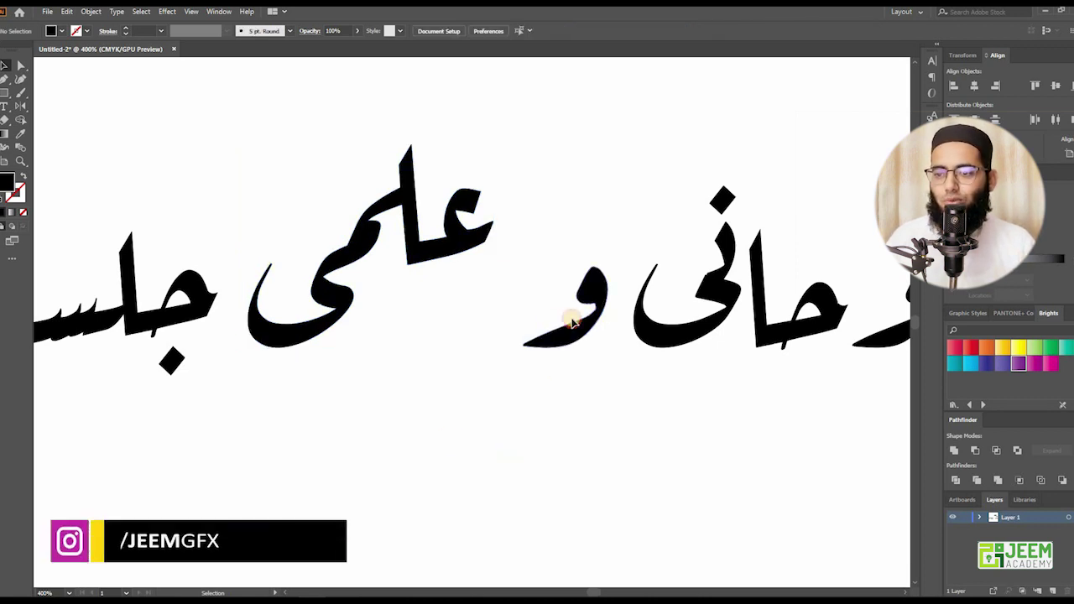
pyautogui.moveTo(571, 322); pyautogui.dragTo(391, 320)
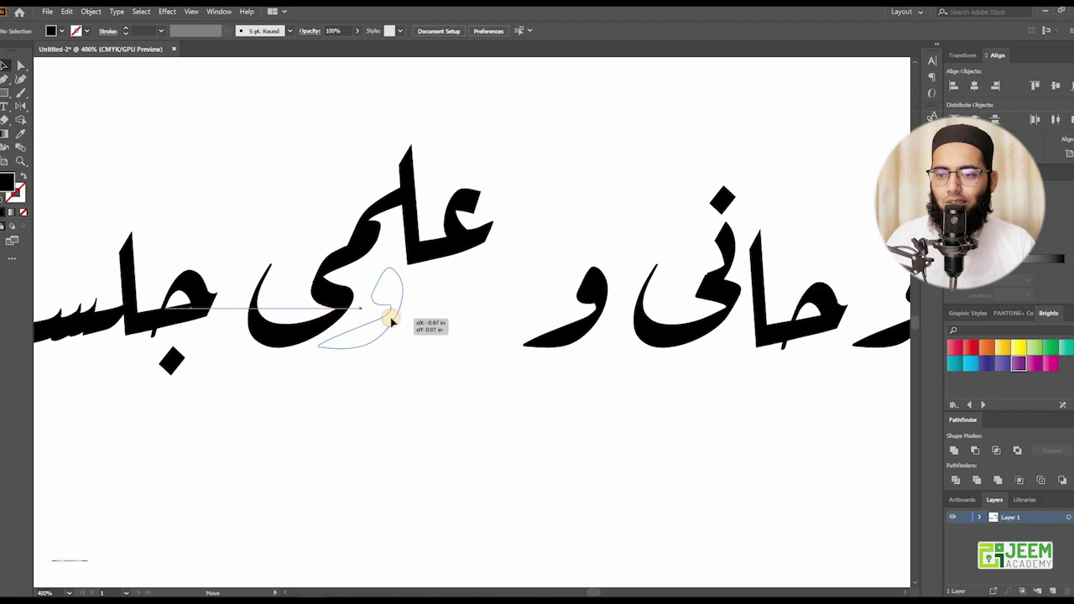
pyautogui.moveTo(391, 320); pyautogui.dragTo(395, 327)
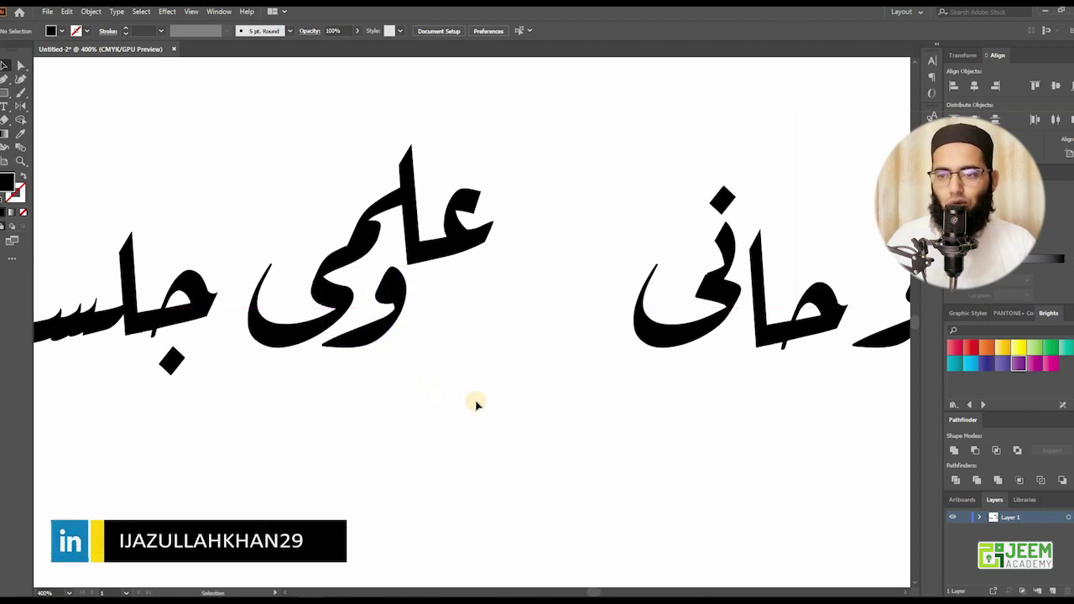
pyautogui.moveTo(494, 372); pyautogui.dragTo(456, 372)
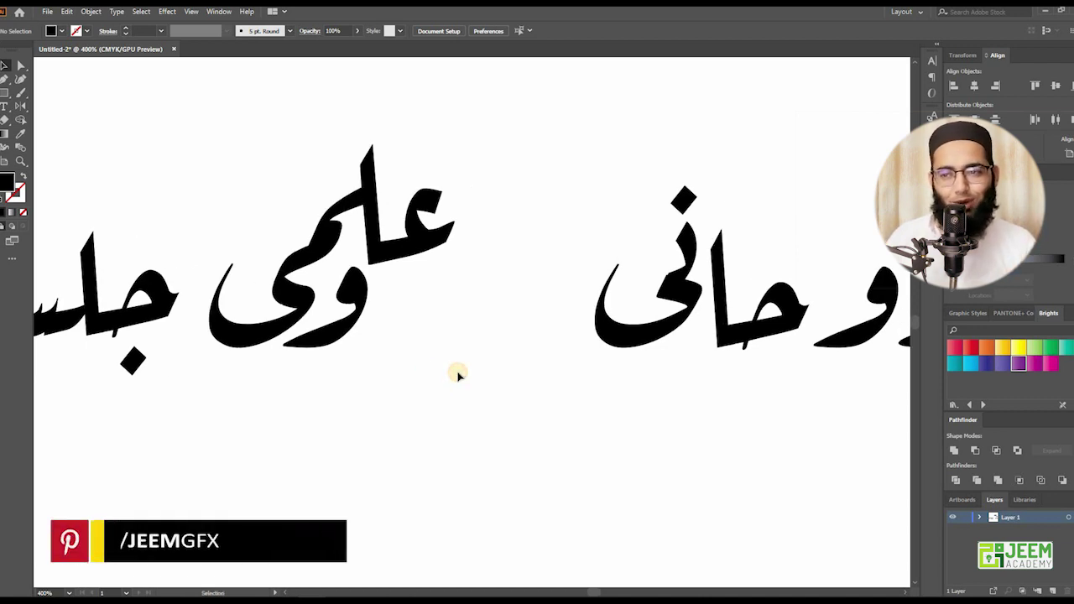
pyautogui.hscroll(3, 453, 386)
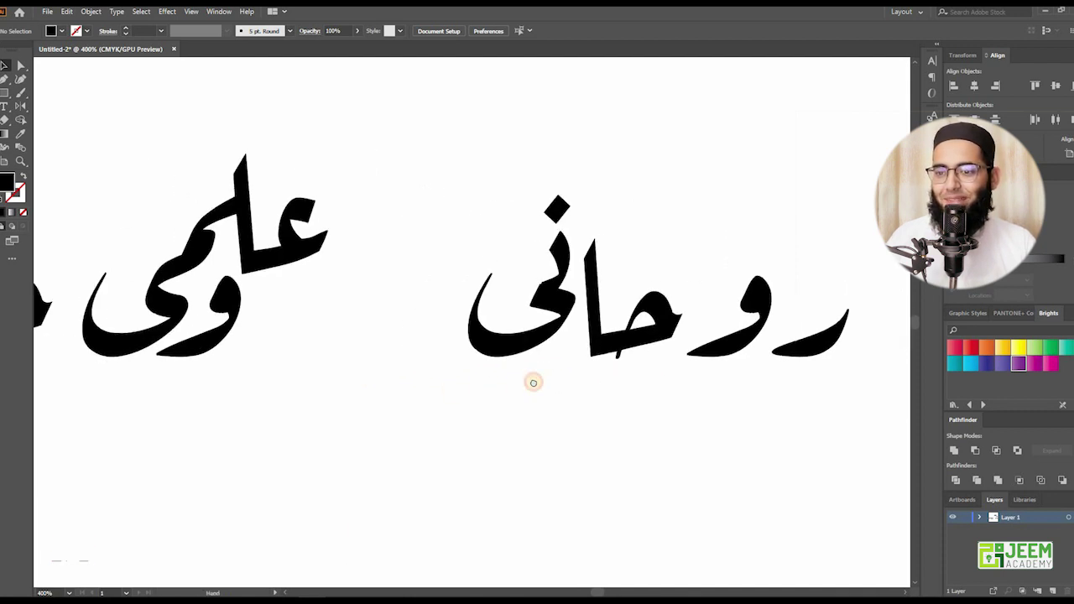
pyautogui.hscroll(-1, 529, 336)
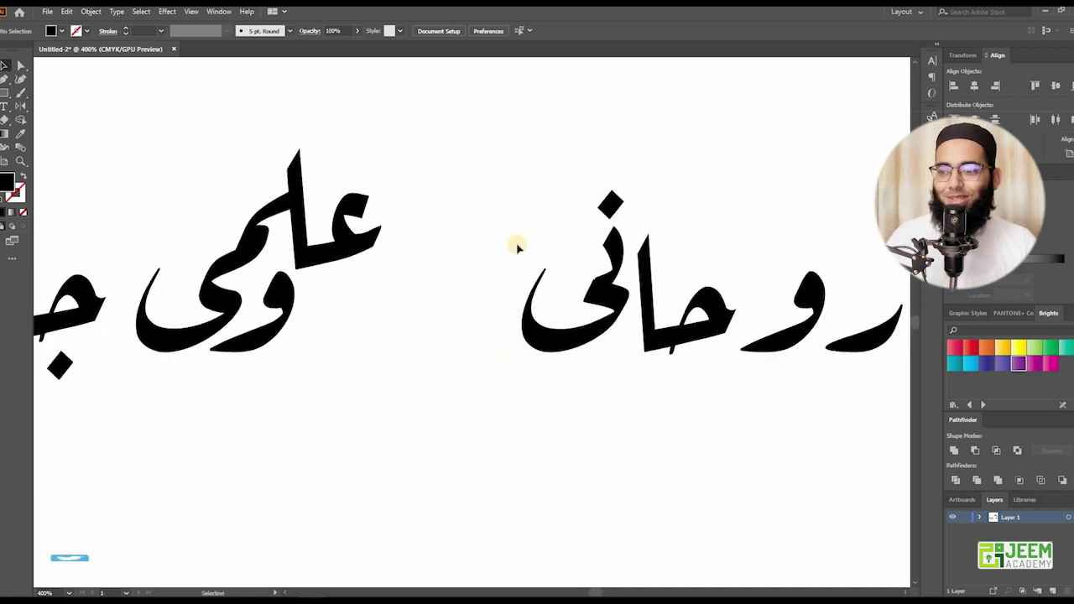
# - Place the نی and حا letters of روحانی snugly beside علمی
pyautogui.click(593, 337)
pyautogui.moveTo(592, 337); pyautogui.dragTo(382, 350)
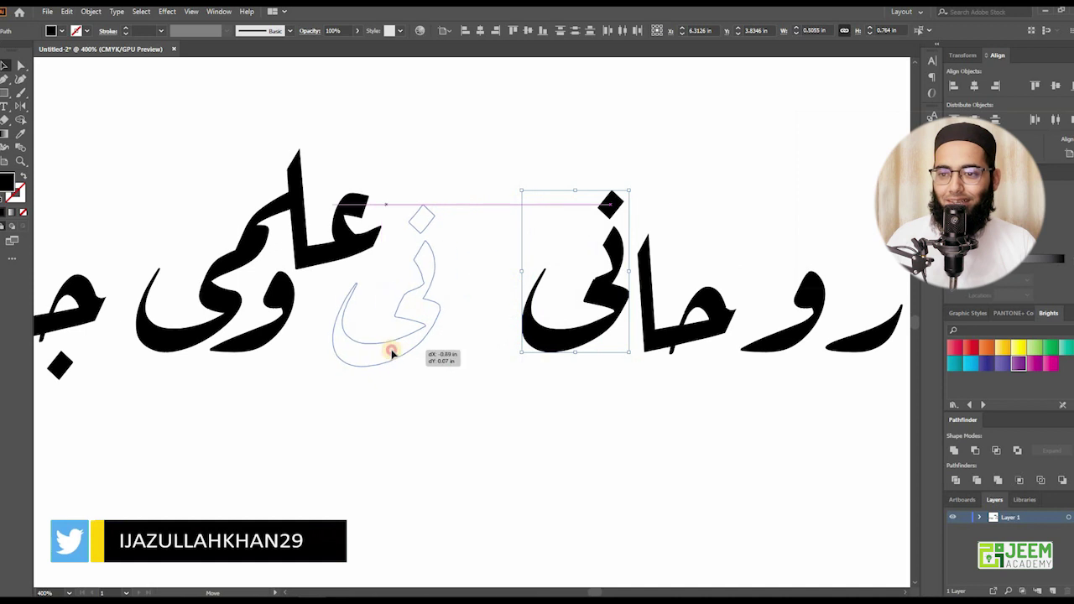
pyautogui.moveTo(382, 349); pyautogui.dragTo(372, 351)
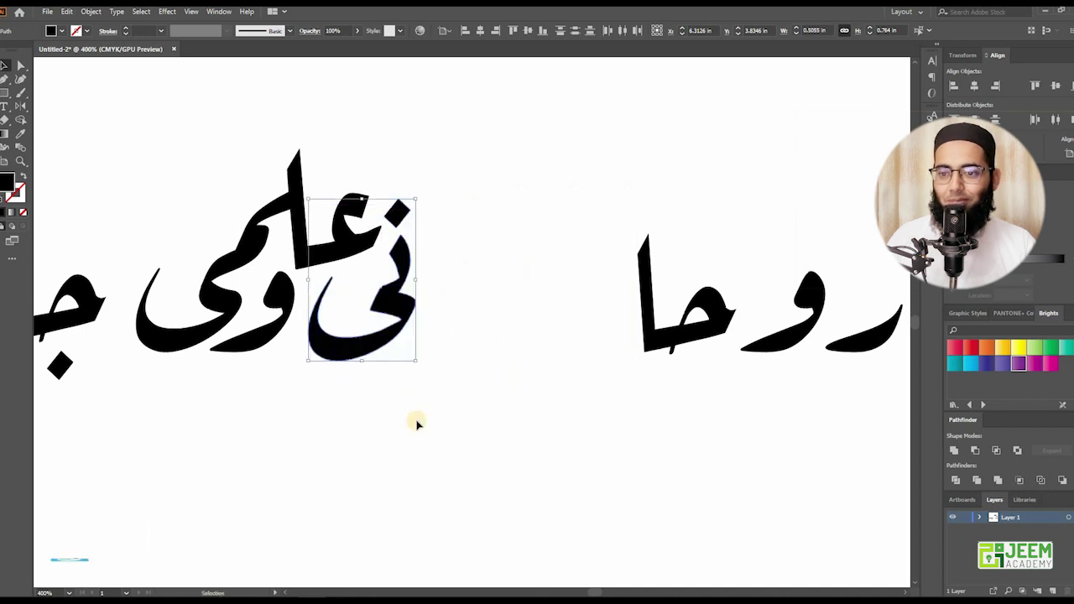
pyautogui.click(351, 399)
pyautogui.moveTo(398, 398)
pyautogui.mouseDown()
pyautogui.moveTo(423, 394)
pyautogui.moveTo(389, 388)
pyautogui.mouseUp()
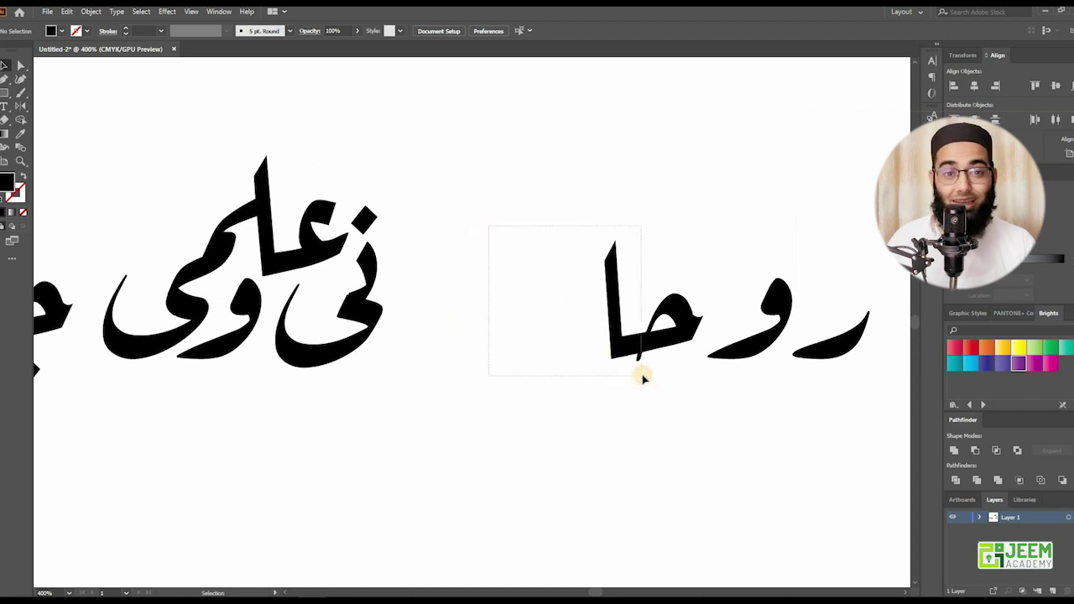
pyautogui.moveTo(612, 353)
pyautogui.mouseDown()
pyautogui.moveTo(643, 378)
pyautogui.moveTo(638, 354)
pyautogui.moveTo(412, 332)
pyautogui.mouseUp()
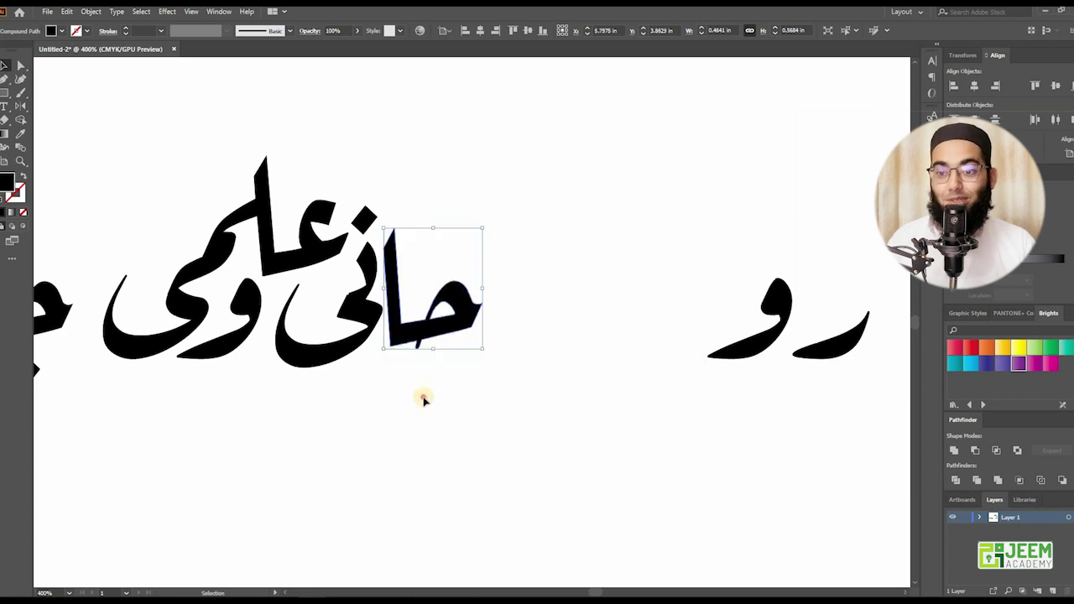
pyautogui.click(424, 400)
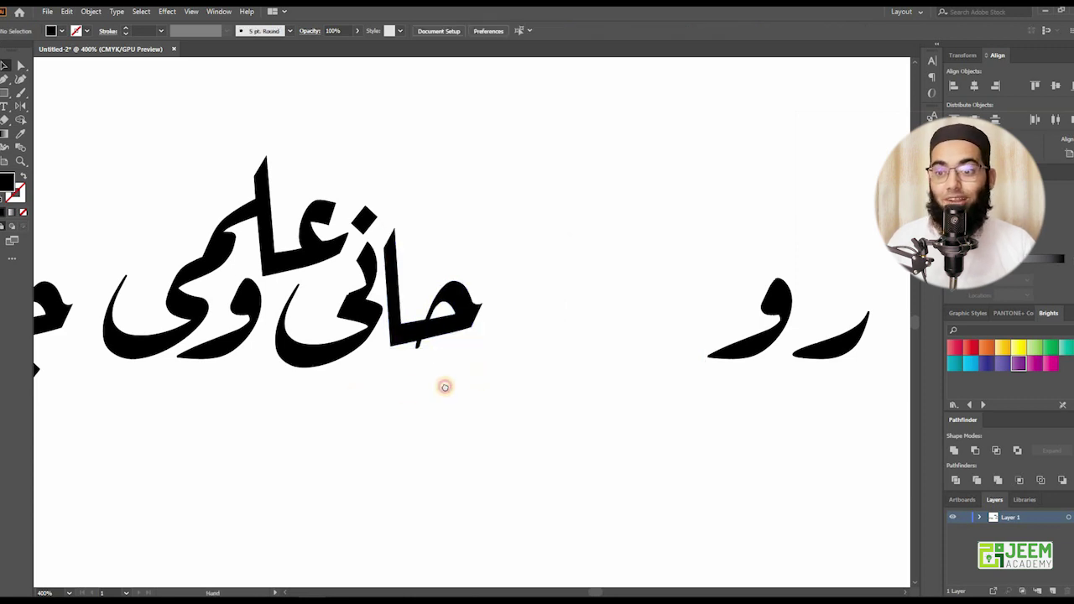
# - Pull the و and ر of روحانی left to join حا
pyautogui.moveTo(444, 387)
pyautogui.mouseDown()
pyautogui.moveTo(556, 408)
pyautogui.moveTo(425, 408)
pyautogui.moveTo(638, 358)
pyautogui.mouseUp()
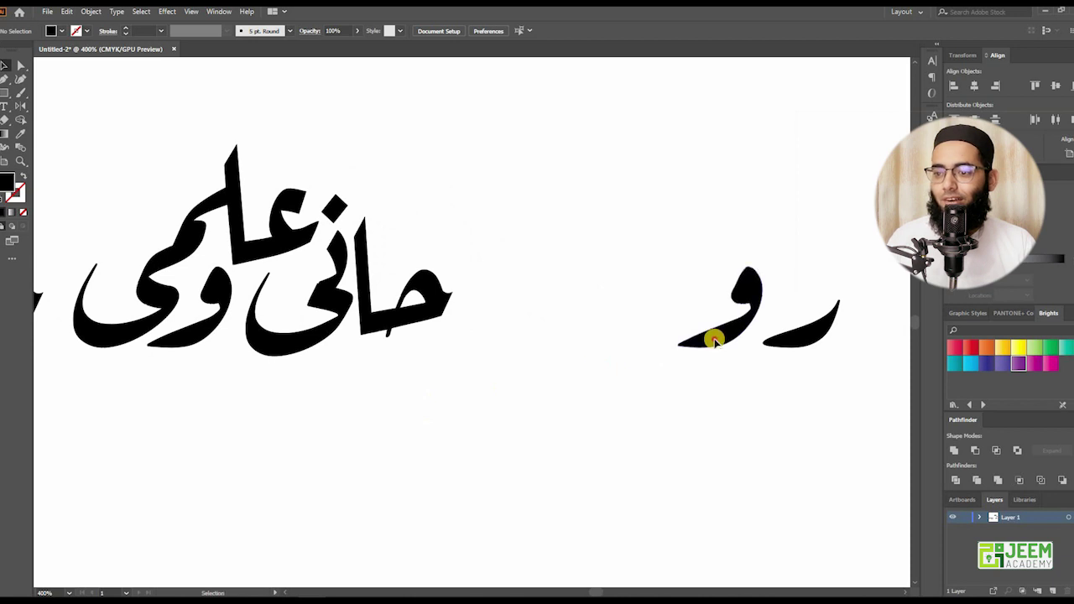
pyautogui.moveTo(714, 340)
pyautogui.mouseDown()
pyautogui.moveTo(473, 353)
pyautogui.moveTo(456, 338)
pyautogui.moveTo(442, 343)
pyautogui.mouseUp()
pyautogui.click(444, 384)
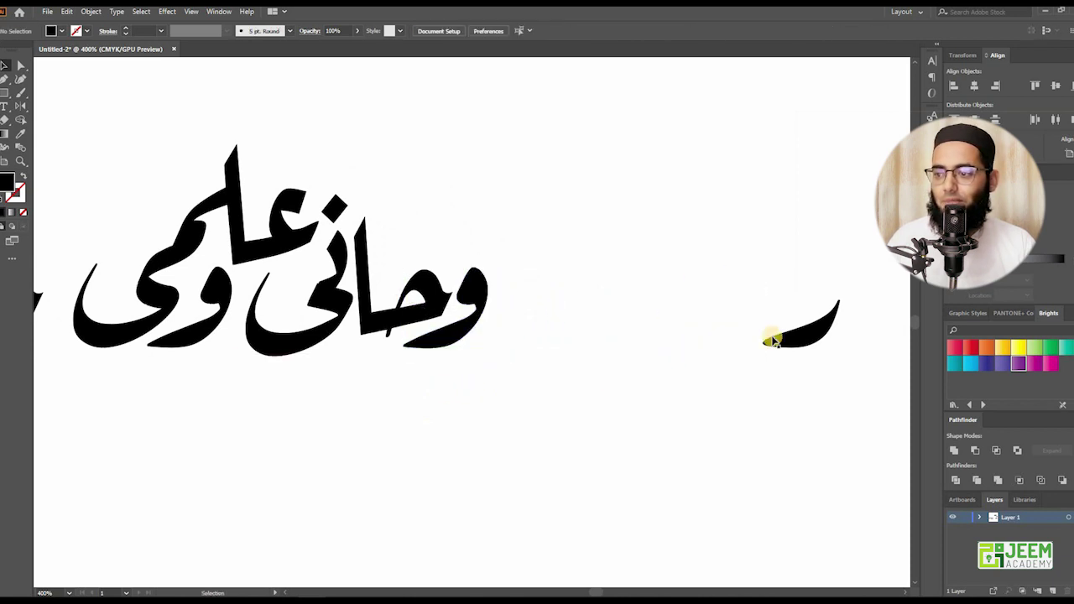
pyautogui.moveTo(785, 336); pyautogui.dragTo(472, 350)
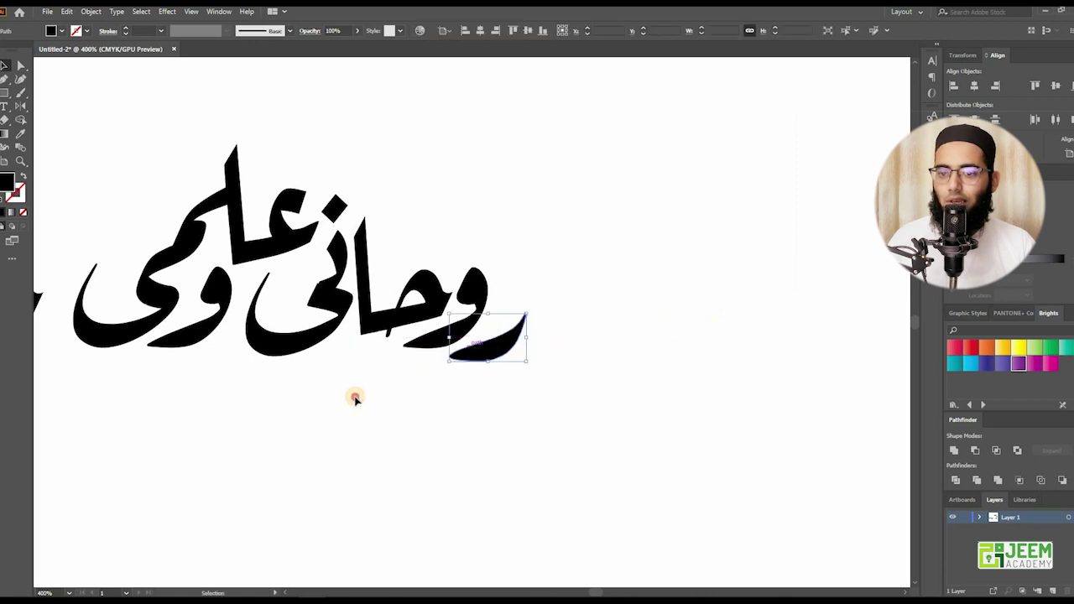
pyautogui.click(212, 398)
# - Move جلسہ up against علمی and set its diamond dot inside the word
pyautogui.hscroll(-5, 212, 398)
pyautogui.scroll(1, 350, 419)
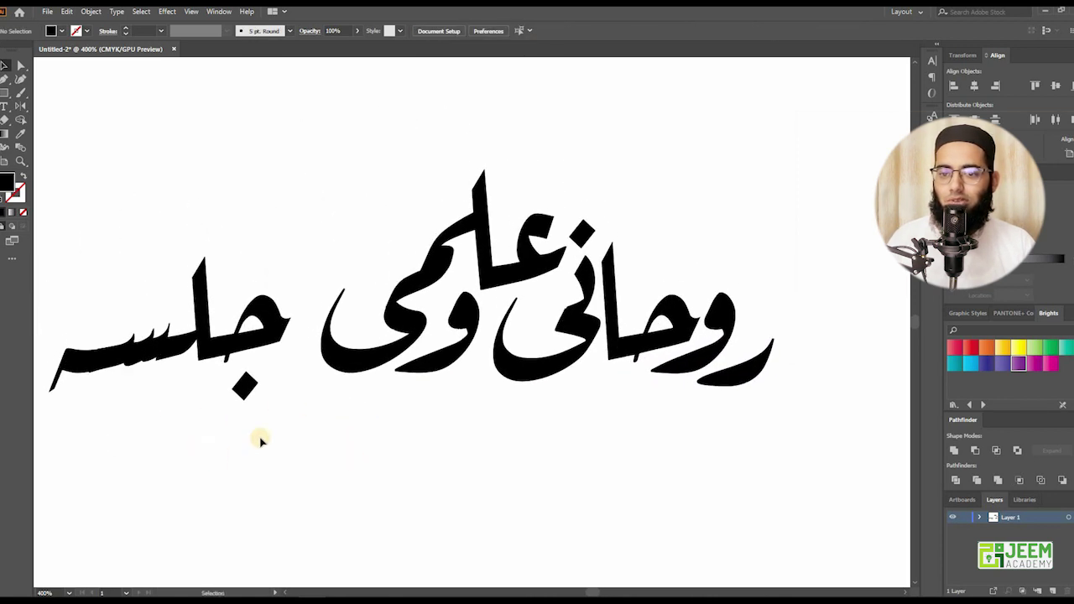
pyautogui.moveTo(250, 324); pyautogui.dragTo(340, 283)
pyautogui.click(186, 384)
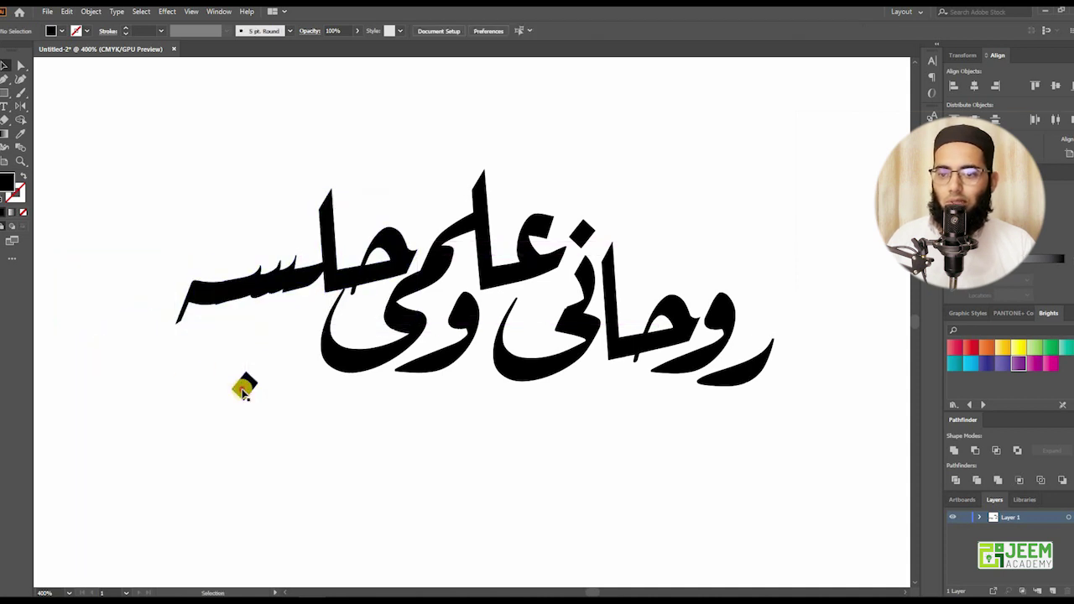
pyautogui.moveTo(244, 389); pyautogui.dragTo(364, 309)
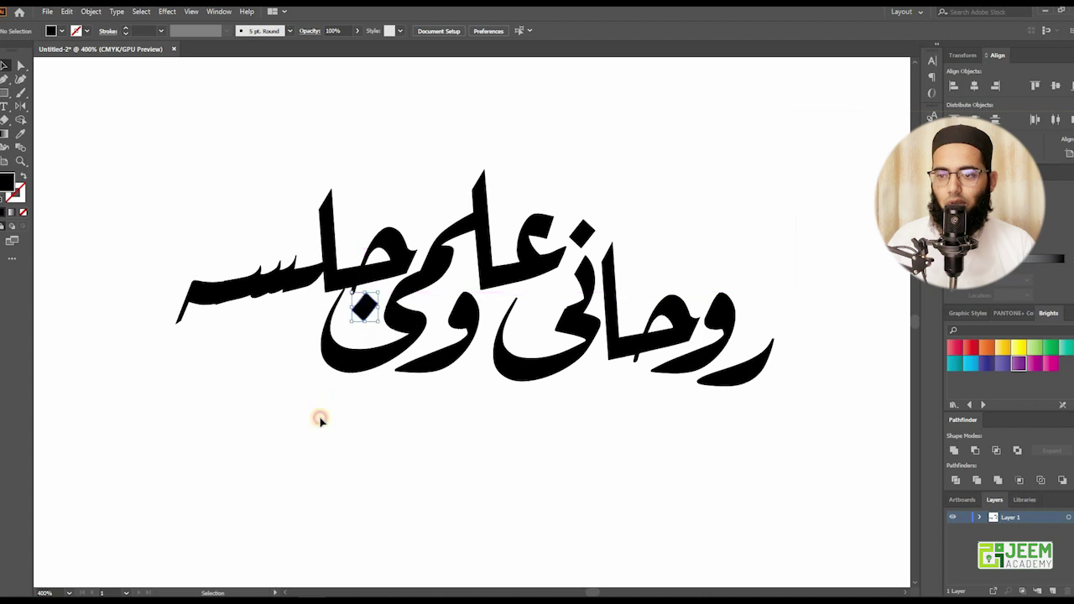
pyautogui.moveTo(246, 436); pyautogui.dragTo(175, 448)
pyautogui.moveTo(248, 446); pyautogui.dragTo(349, 435)
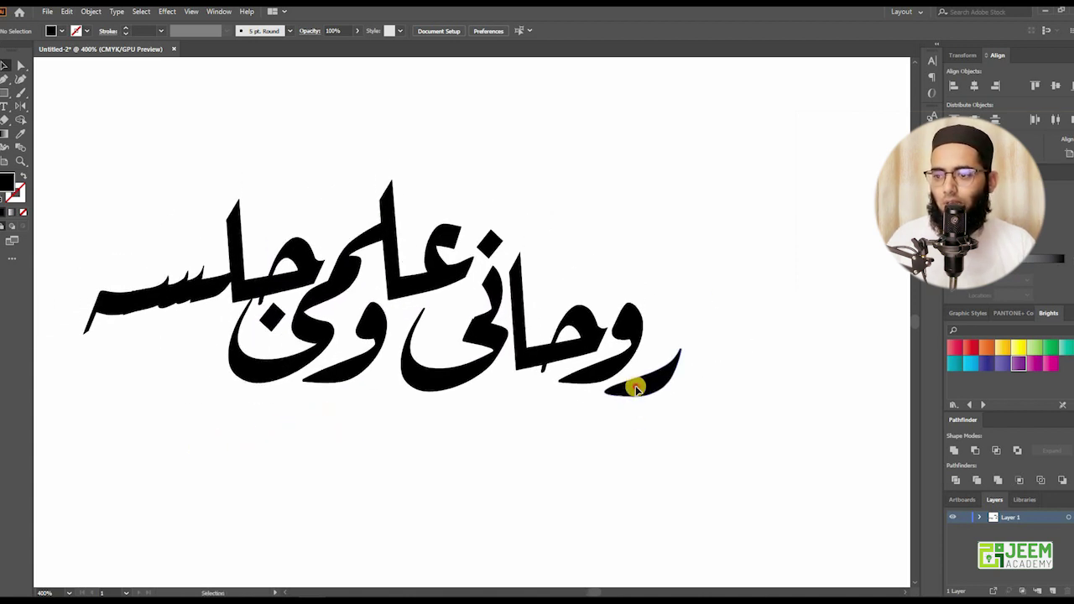
# - Zoom in and rotate the final ر tail so it sweeps more upright
pyautogui.click(637, 388)
pyautogui.moveTo(529, 398)
pyautogui.mouseDown()
pyautogui.moveTo(372, 395)
pyautogui.moveTo(472, 408)
pyautogui.moveTo(485, 425)
pyautogui.mouseUp()
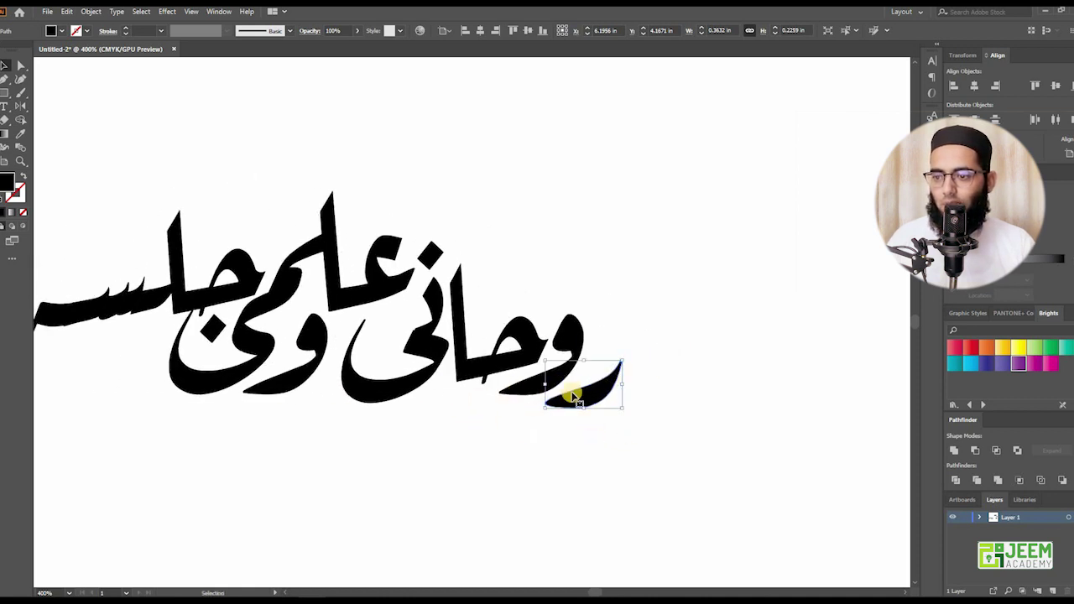
pyautogui.moveTo(581, 393); pyautogui.dragTo(595, 376)
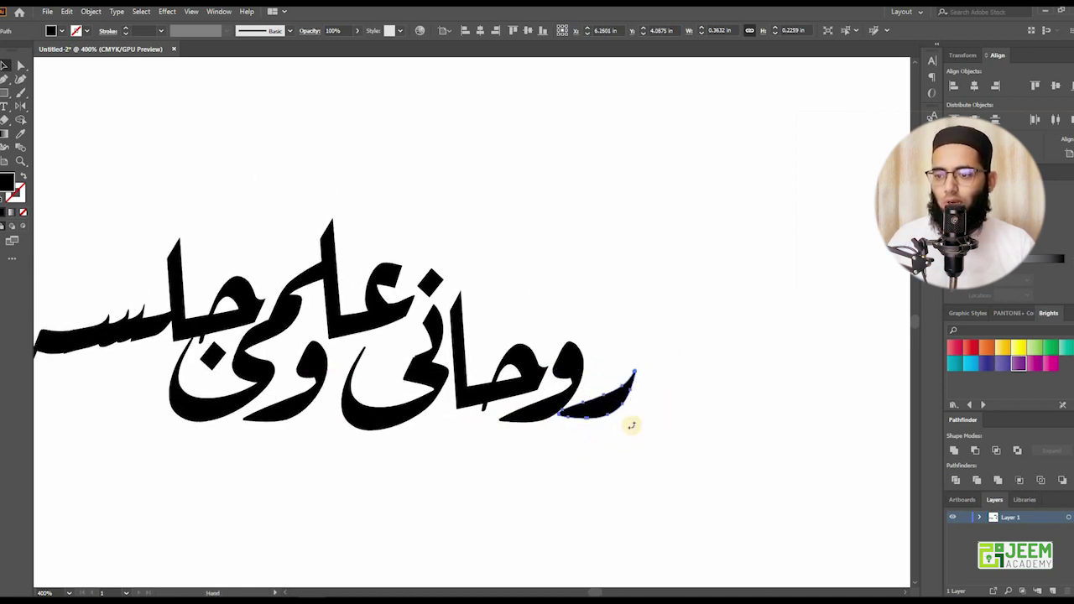
pyautogui.hotkey('ctrl', '=')
pyautogui.hotkey('ctrl', '=')
pyautogui.keyDown('shift'); pyautogui.click(487, 394); pyautogui.keyUp('shift')
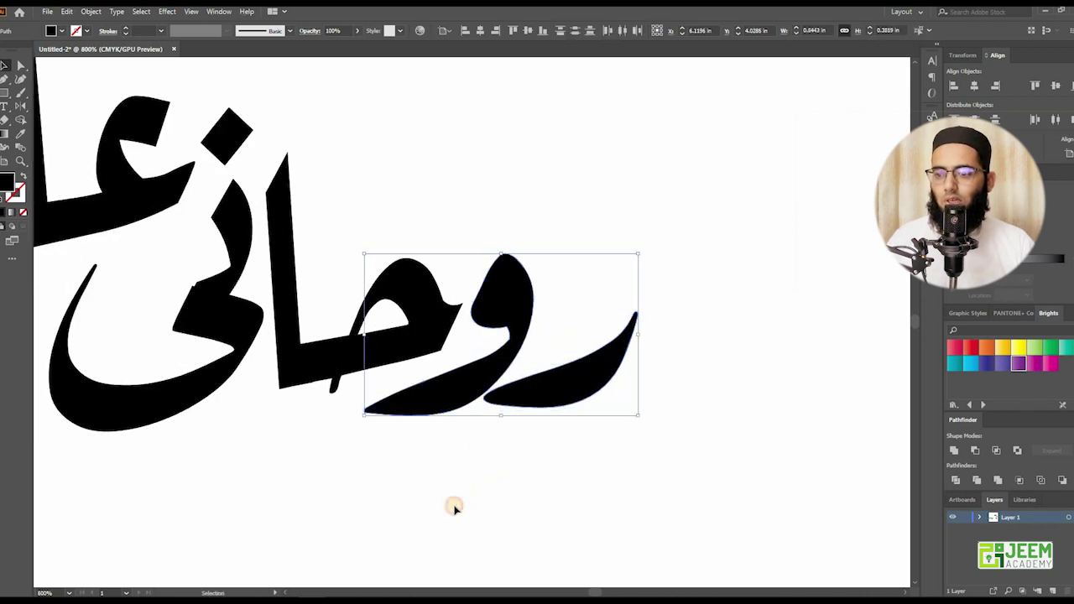
pyautogui.click(454, 506)
pyautogui.moveTo(550, 408); pyautogui.dragTo(624, 307)
pyautogui.click(552, 303)
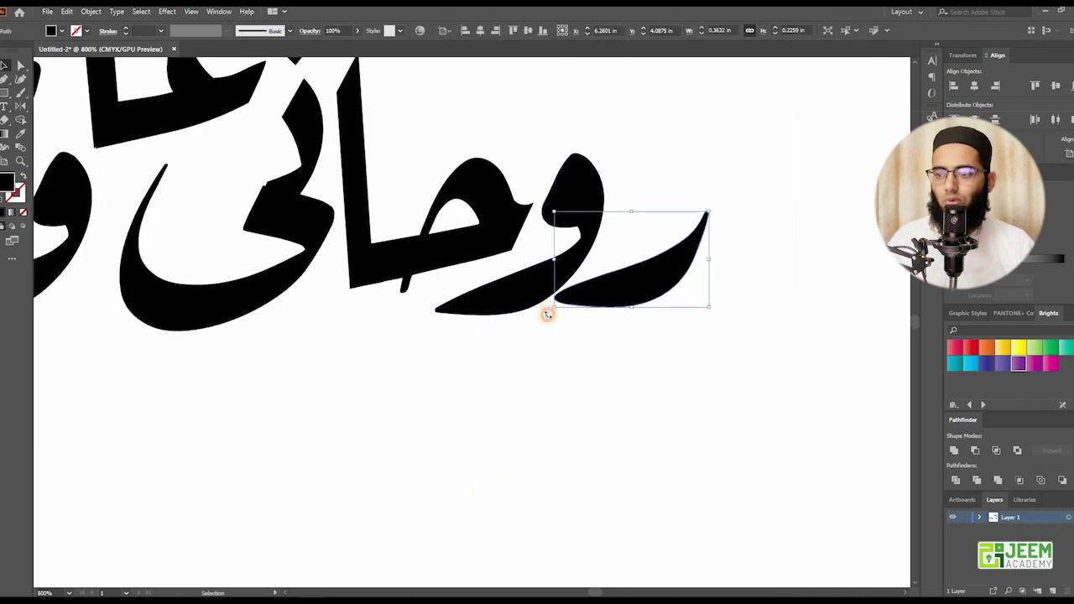
pyautogui.moveTo(548, 314); pyautogui.dragTo(580, 346)
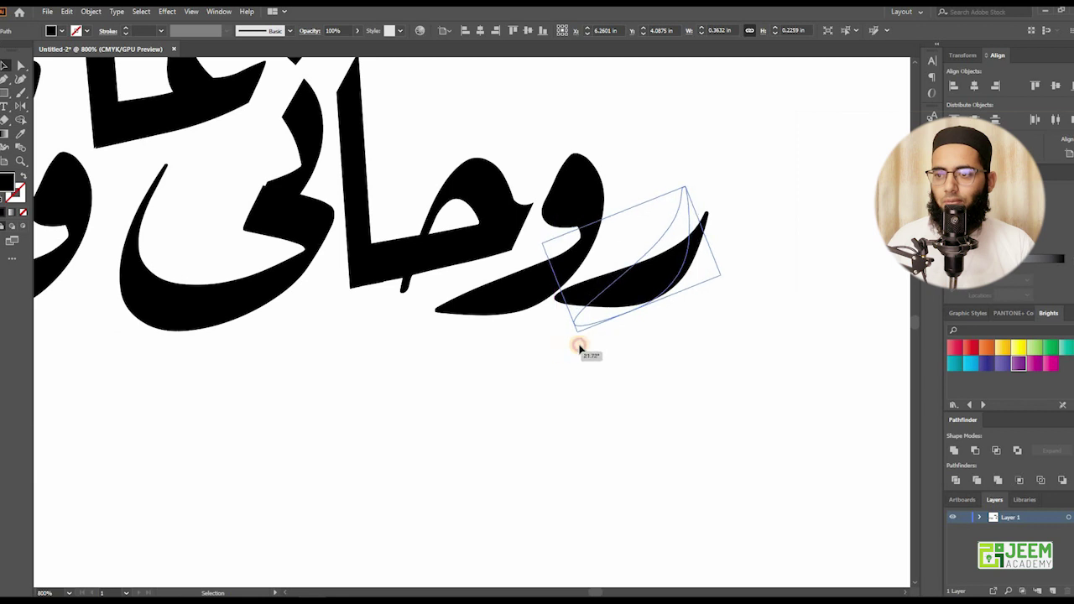
pyautogui.moveTo(579, 346); pyautogui.dragTo(552, 328)
pyautogui.click(516, 357)
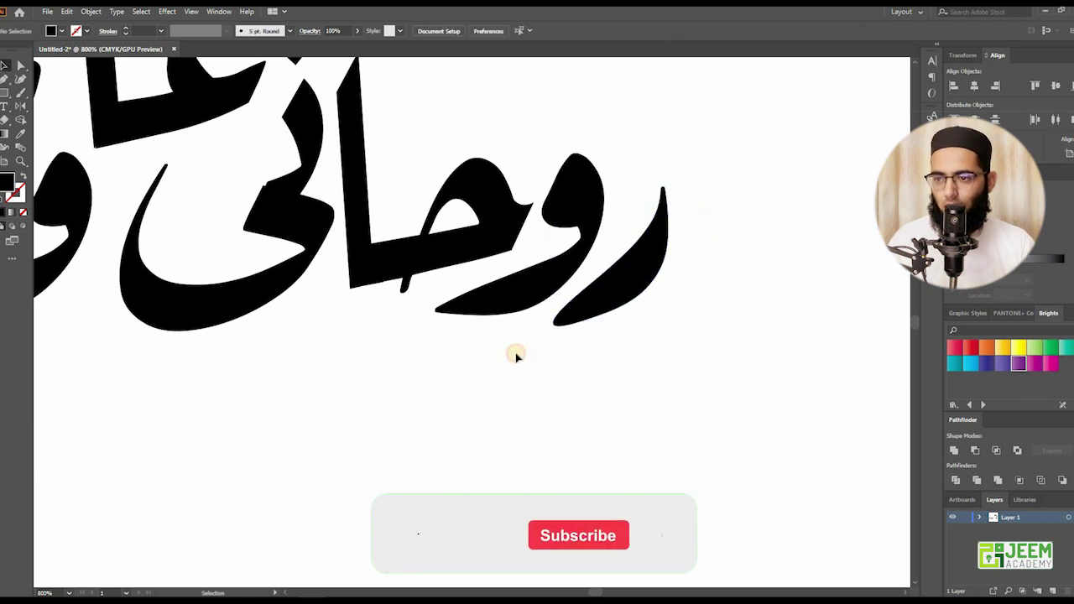
pyautogui.scroll(-2, 516, 357)
pyautogui.scroll(-2, 516, 358)
# - Nudge the روحانی word group in two small moves so it sits tight against و علمی جلسہ
pyautogui.scroll(-2, 515, 361)
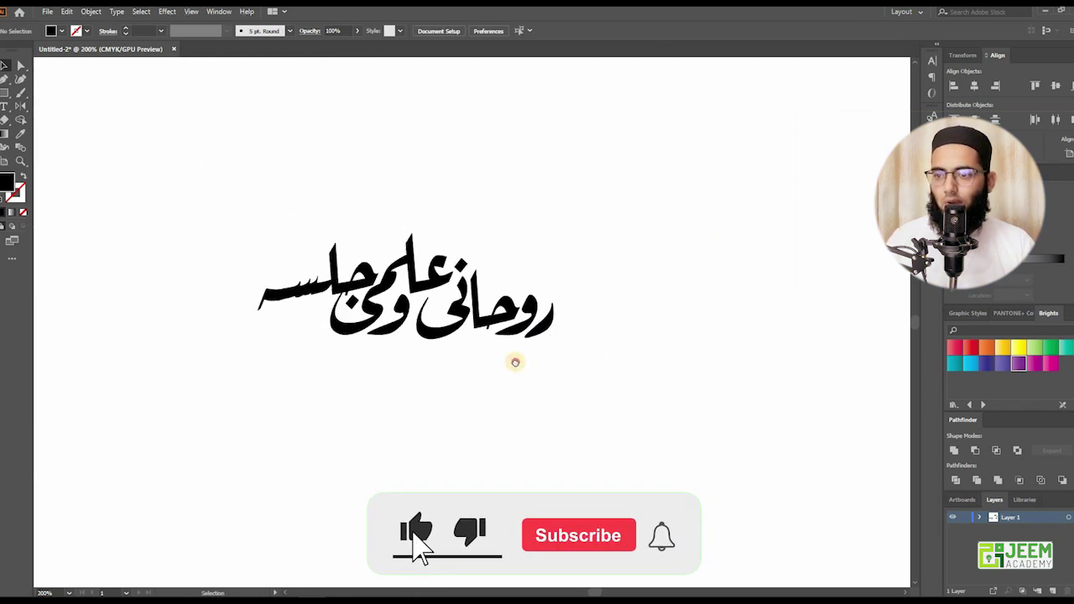
pyautogui.moveTo(515, 362); pyautogui.dragTo(574, 386)
pyautogui.click(514, 338)
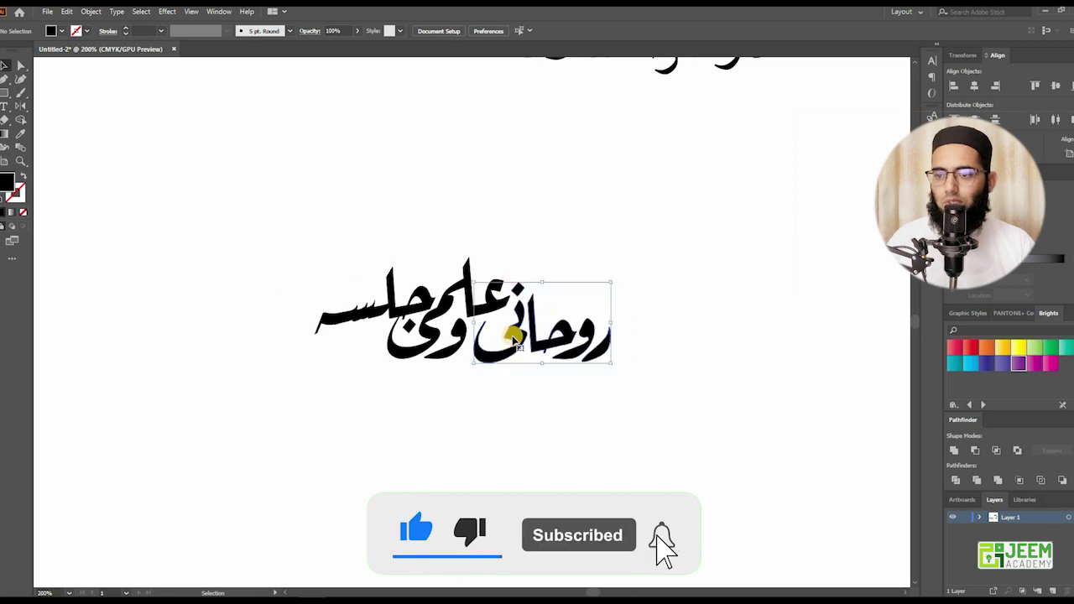
pyautogui.moveTo(515, 338); pyautogui.dragTo(523, 354)
pyautogui.click(460, 398)
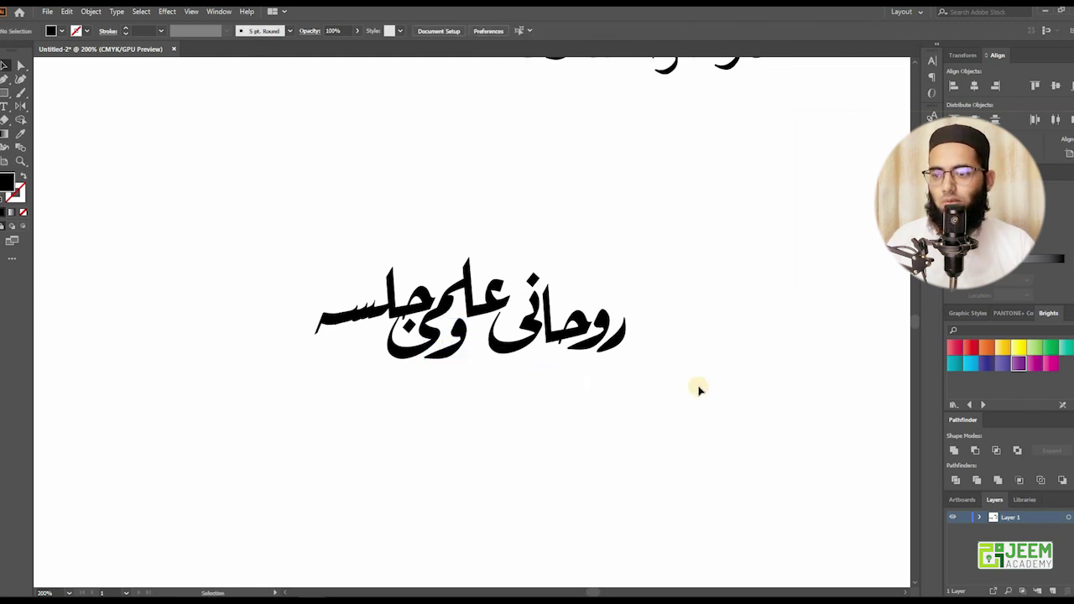
pyautogui.click(515, 345)
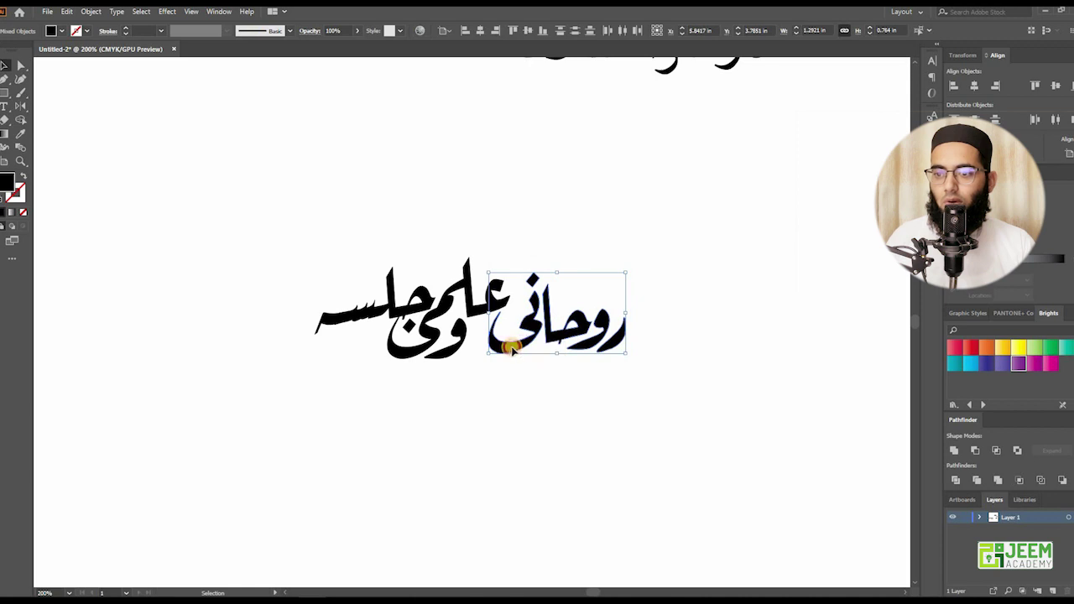
pyautogui.moveTo(513, 349); pyautogui.dragTo(504, 345)
pyautogui.click(492, 384)
pyautogui.scroll(1, 512, 348)
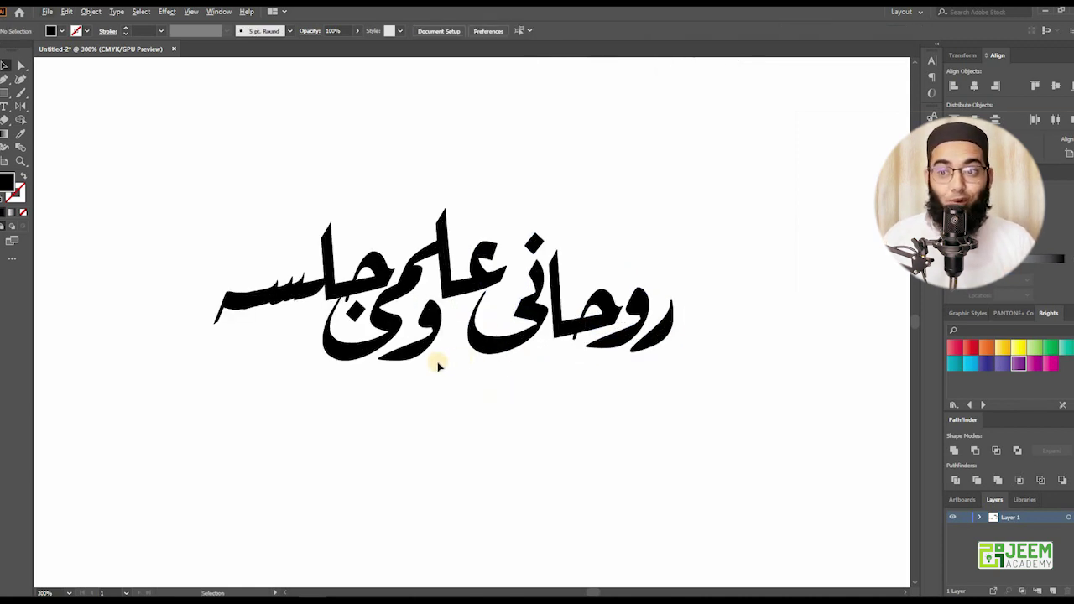
pyautogui.scroll(-1, 410, 380)
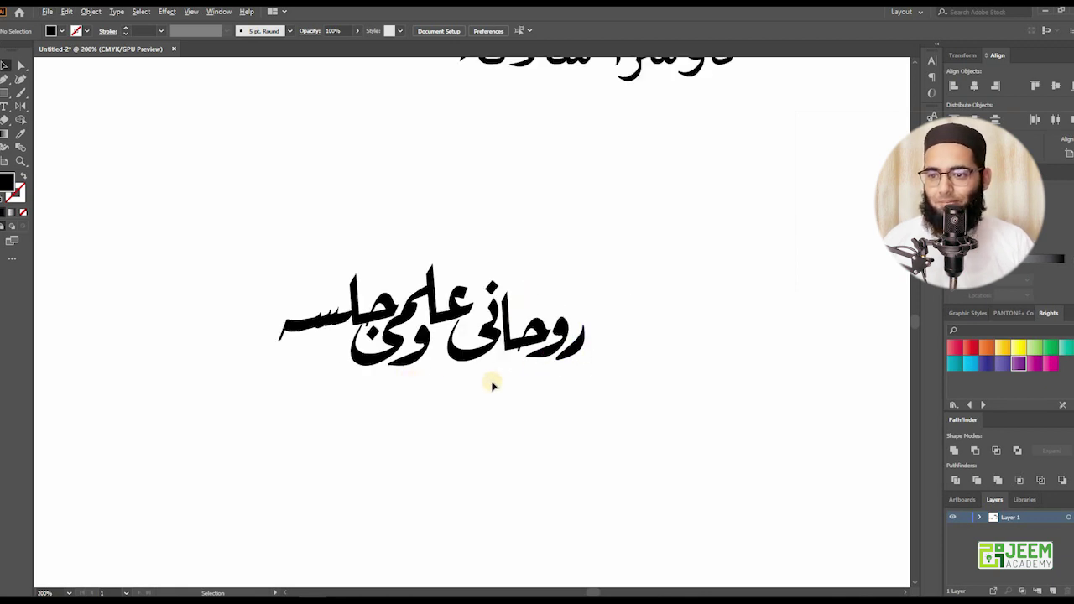
pyautogui.scroll(1, 492, 385)
pyautogui.moveTo(407, 405); pyautogui.dragTo(390, 454)
# - Drag the دوسرا سالانہ heading down and left to rest directly above the Ruqaa line
pyautogui.scroll(-1, 391, 454)
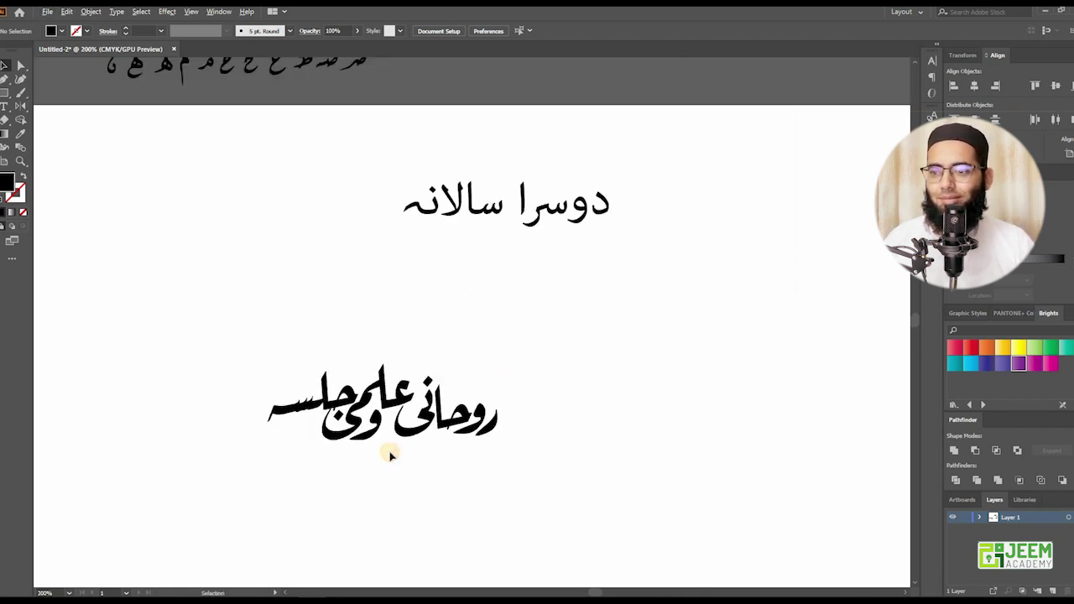
pyautogui.moveTo(474, 202); pyautogui.dragTo(350, 319)
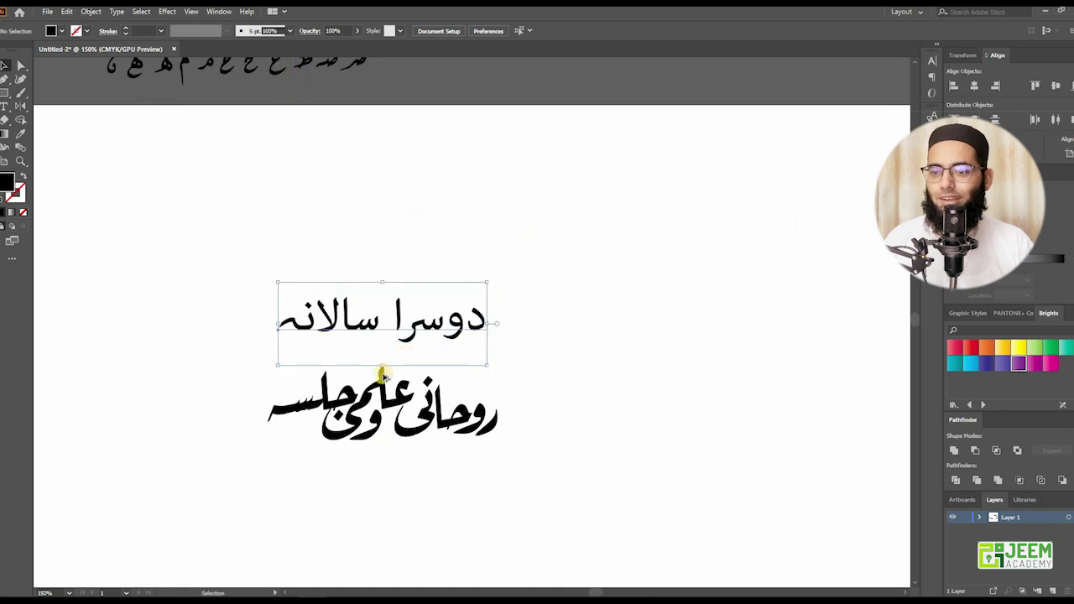
pyautogui.scroll(1, 382, 376)
pyautogui.scroll(1, 341, 364)
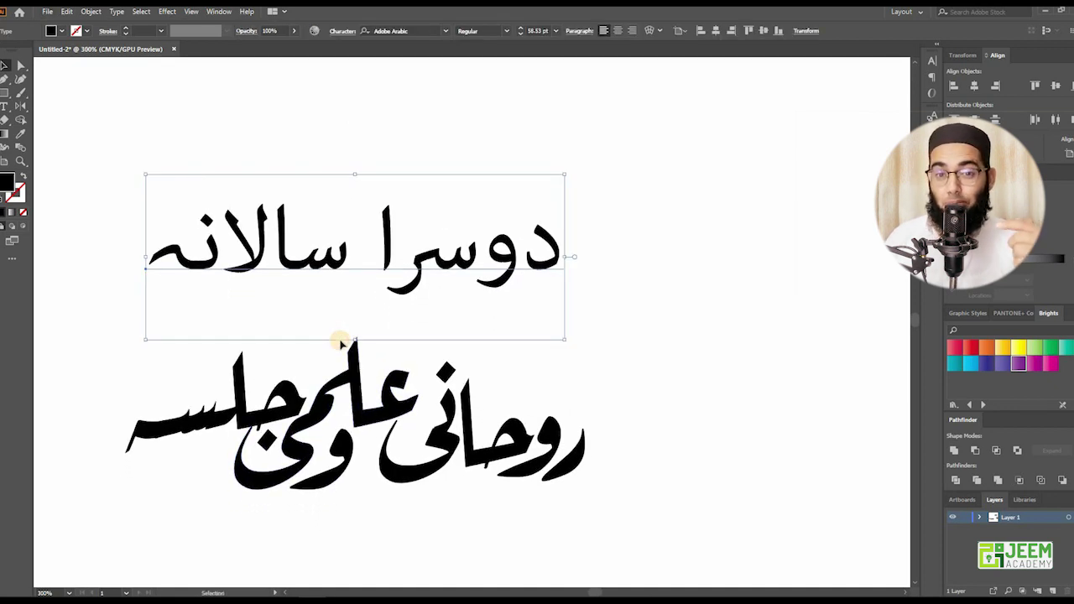
pyautogui.moveTo(405, 332); pyautogui.dragTo(411, 322)
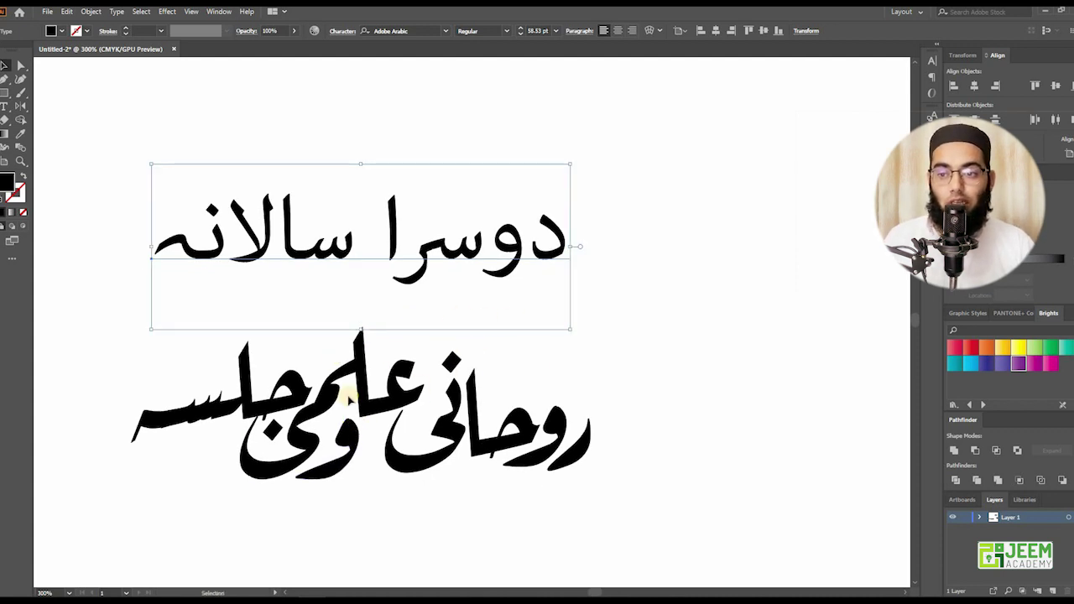
# - Restyle all of the دوسرا سالانہ text in the Asad font instead of Adobe Arabic
pyautogui.doubleClick(283, 239)
pyautogui.hotkey('ctrl', 'a')
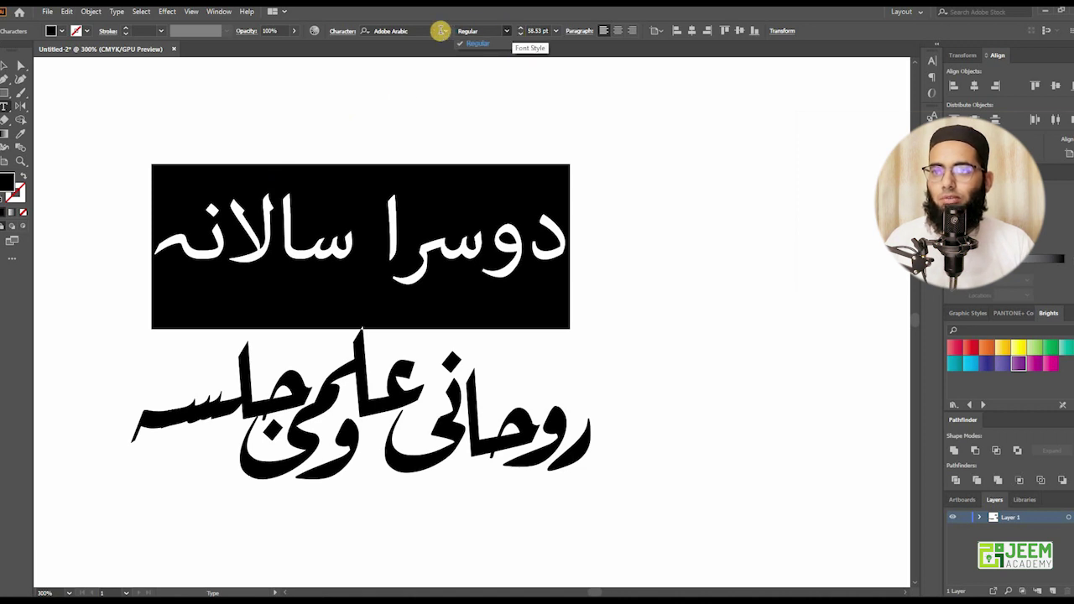
pyautogui.click(449, 31)
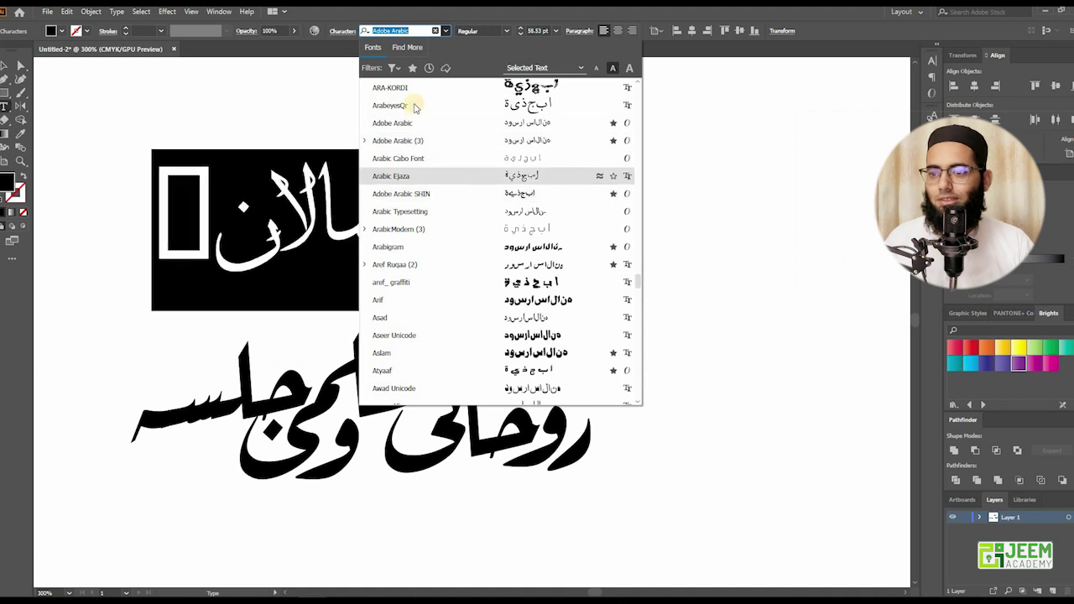
pyautogui.scroll(-3, 456, 217)
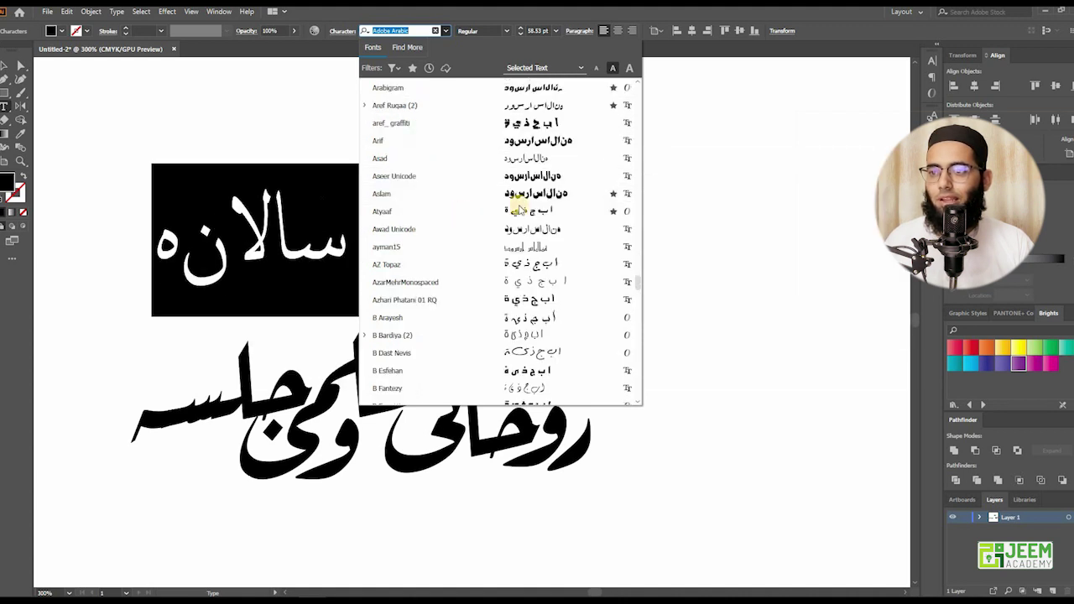
pyautogui.click(515, 159)
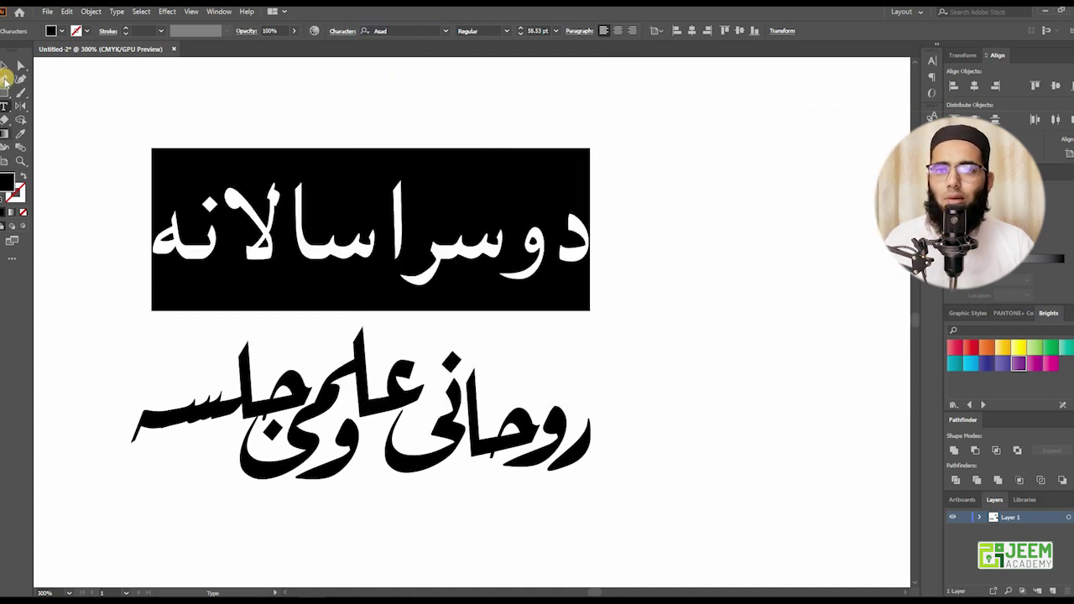
# - Scale the Asad heading down to 30.85 pt and move a duplicate copy aside as a backup
pyautogui.press('Escape')
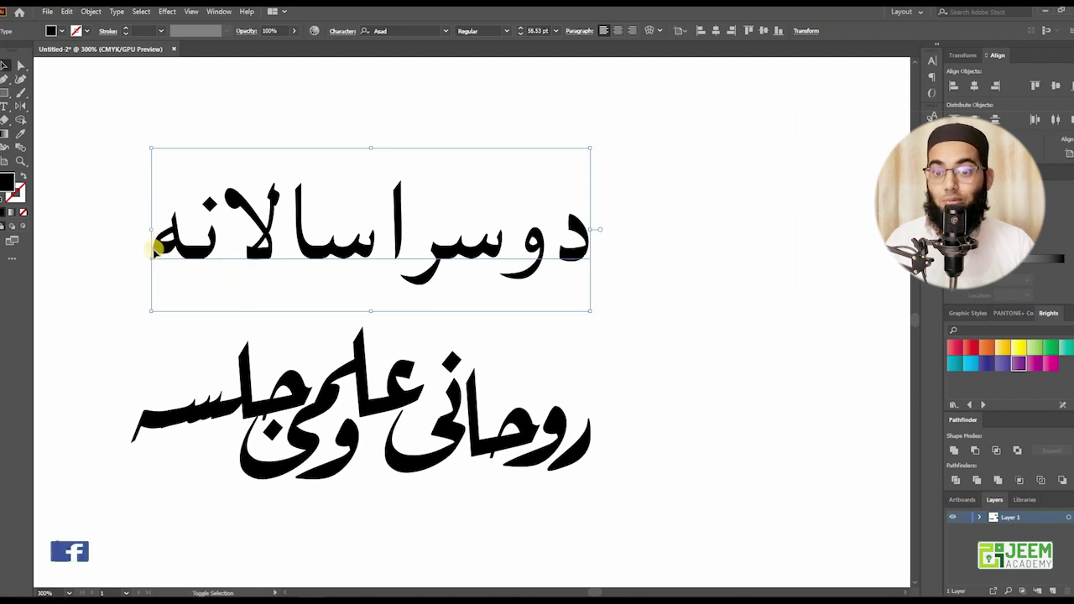
pyautogui.moveTo(153, 234); pyautogui.dragTo(358, 243)
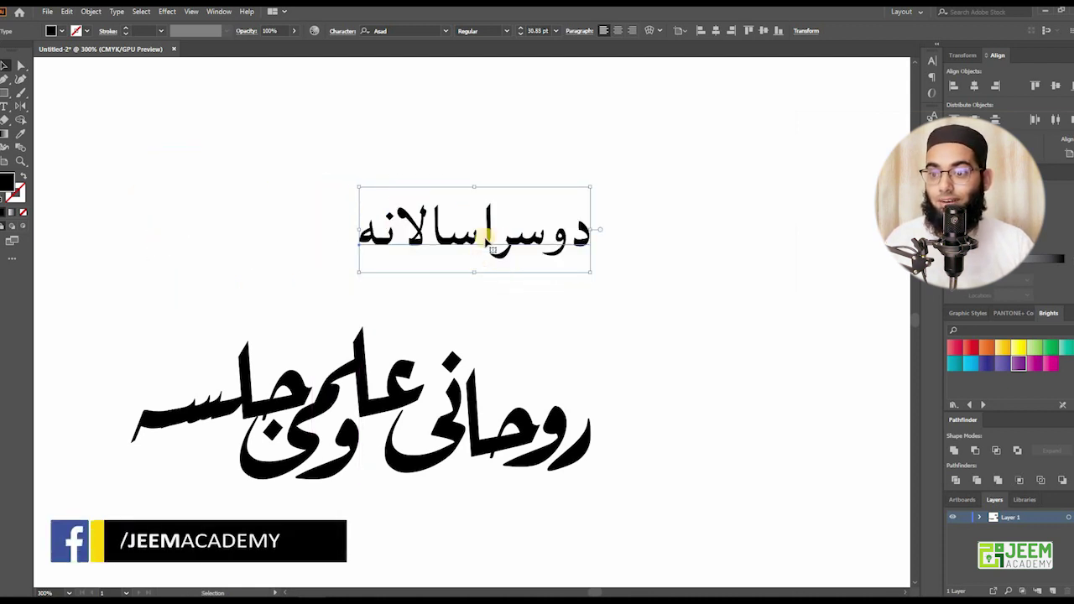
pyautogui.moveTo(448, 245)
pyautogui.mouseDown()
pyautogui.moveTo(276, 108)
pyautogui.moveTo(247, 101)
pyautogui.moveTo(384, 229)
pyautogui.mouseUp()
pyautogui.scroll(-1, 384, 229)
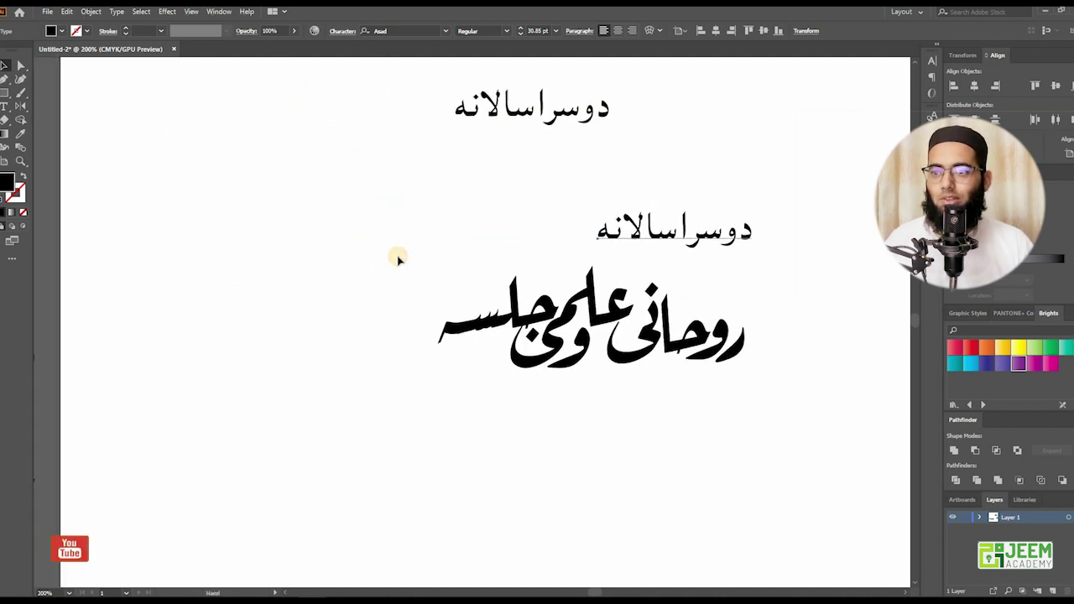
pyautogui.scroll(-3, 436, 192)
pyautogui.moveTo(439, 201); pyautogui.dragTo(192, 233)
pyautogui.scroll(3, 485, 309)
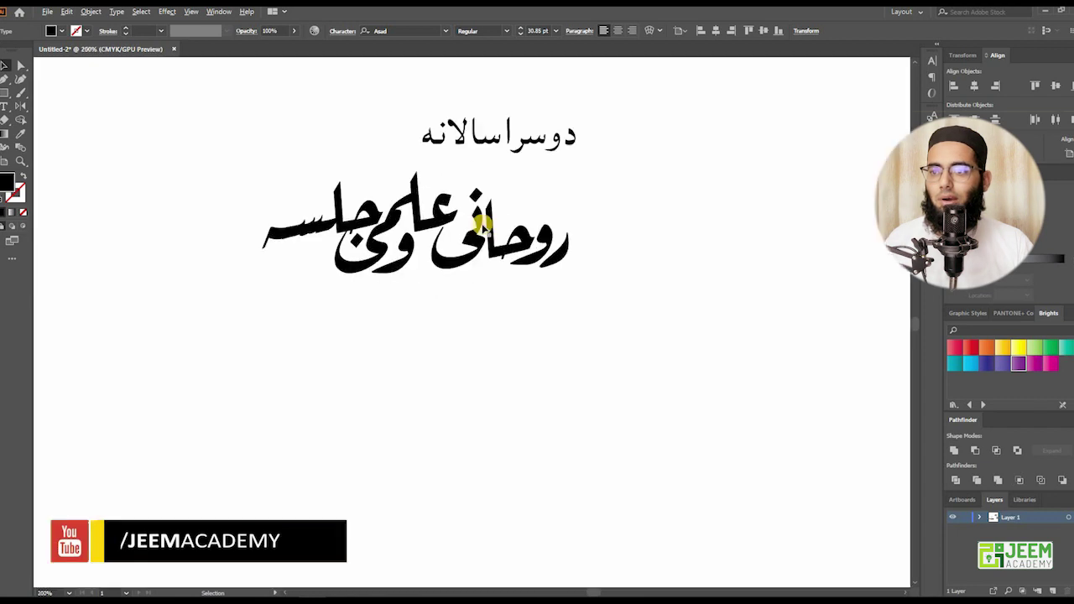
pyautogui.scroll(1, 443, 183)
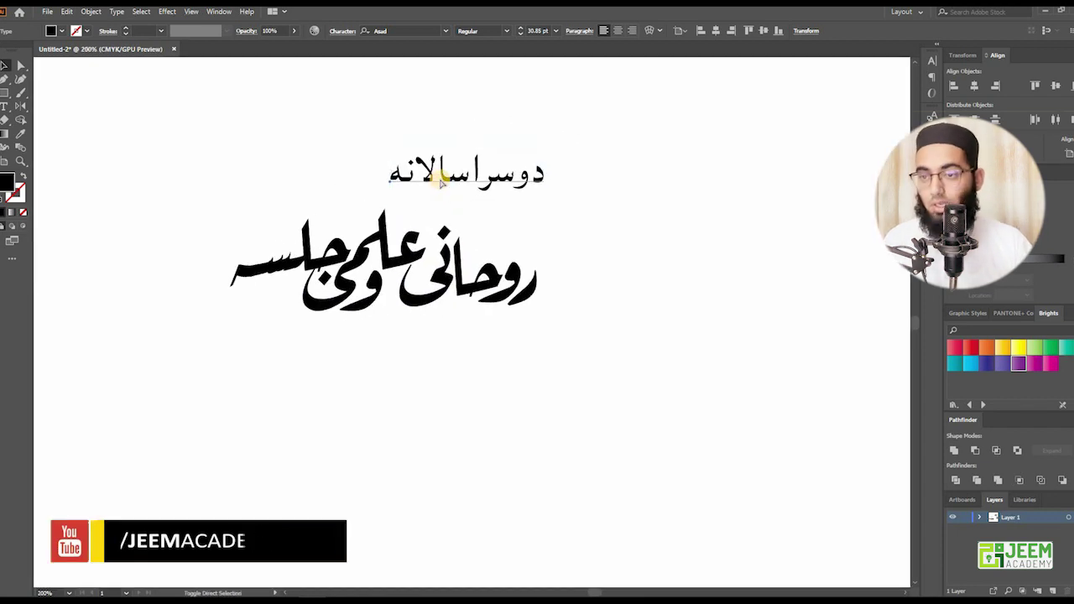
pyautogui.rightClick(440, 179)
# - Convert the small دوسرا سالانه line to outlines
pyautogui.click(474, 260)
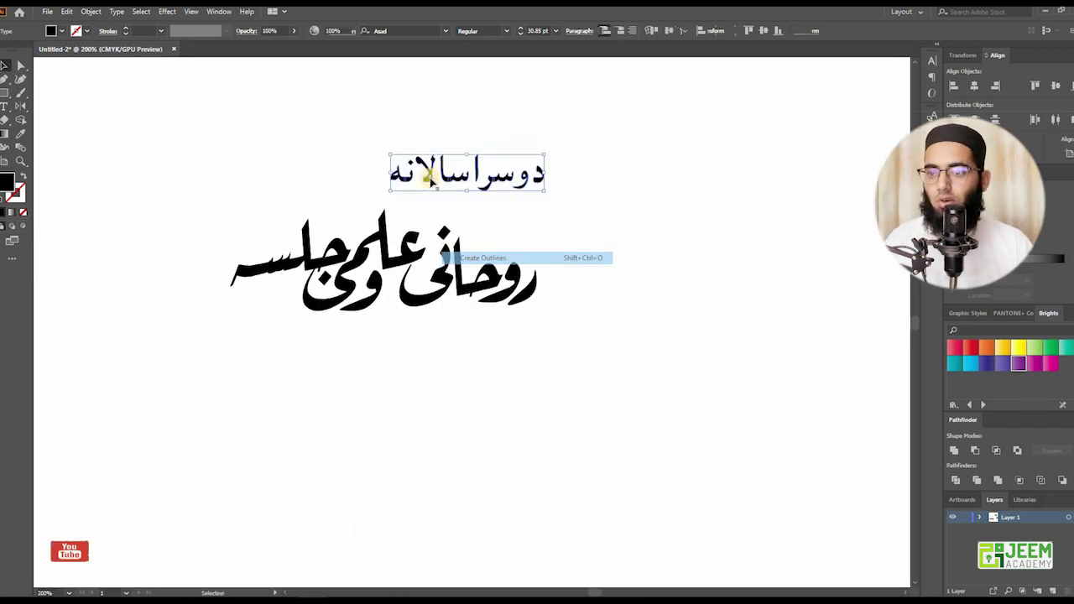
pyautogui.scroll(3, 449, 173)
pyautogui.moveTo(521, 230); pyautogui.dragTo(471, 248)
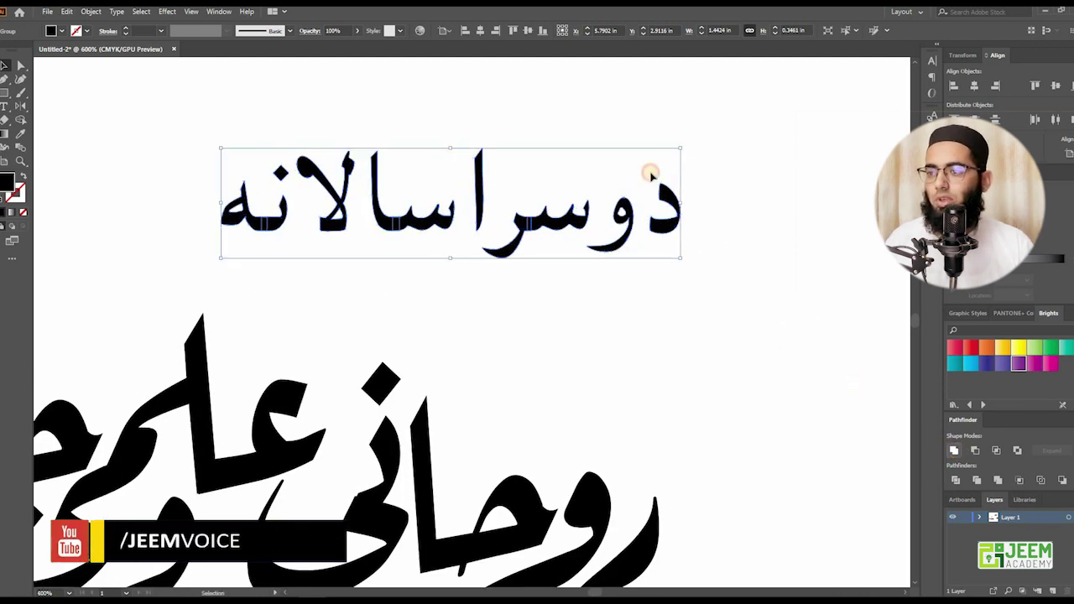
# - Inside the outlined group, slide سالانه's letter pieces, including نه, flush against دوسرا
pyautogui.doubleClick(667, 220)
pyautogui.moveTo(652, 176)
pyautogui.mouseDown()
pyautogui.moveTo(703, 258)
pyautogui.moveTo(474, 168)
pyautogui.mouseUp()
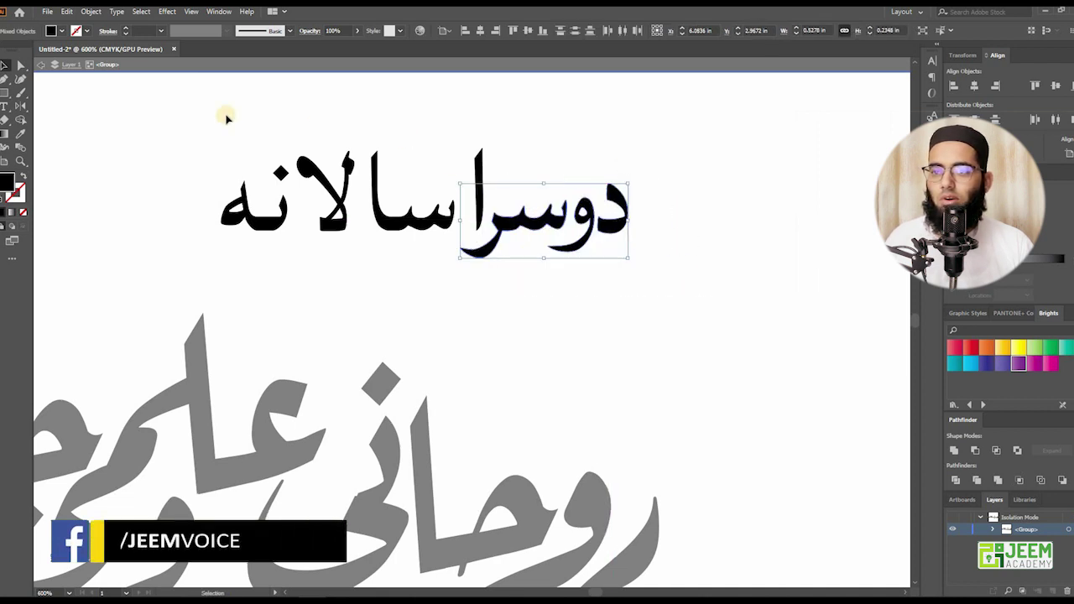
pyautogui.moveTo(386, 227); pyautogui.dragTo(412, 216)
pyautogui.moveTo(335, 223); pyautogui.dragTo(355, 232)
pyautogui.moveTo(285, 219)
pyautogui.mouseDown()
pyautogui.moveTo(312, 247)
pyautogui.moveTo(302, 220)
pyautogui.mouseUp()
pyautogui.click(307, 190)
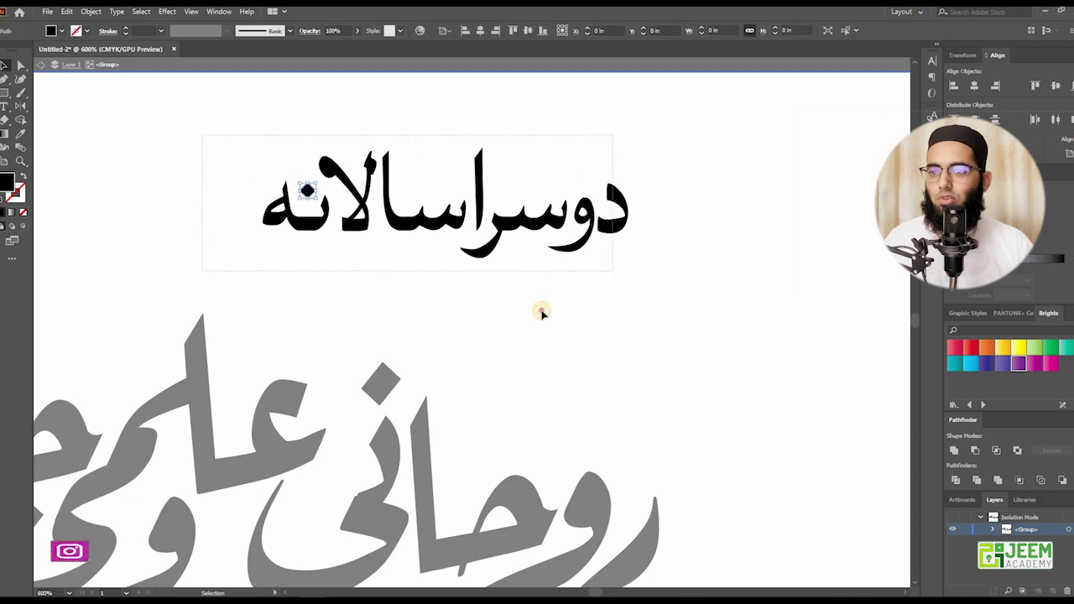
pyautogui.press('Escape')
# - Copy the joined word down to sit just above the main title
pyautogui.hotkey('ctrl', '-')
pyautogui.hotkey('ctrl', '-')
pyautogui.moveTo(514, 276); pyautogui.dragTo(511, 336)
pyautogui.click(348, 277)
# - Drag the off-page set of diacritic and ornament glyphs down onto the artboard below the title
pyautogui.hotkey('ctrl', '+')
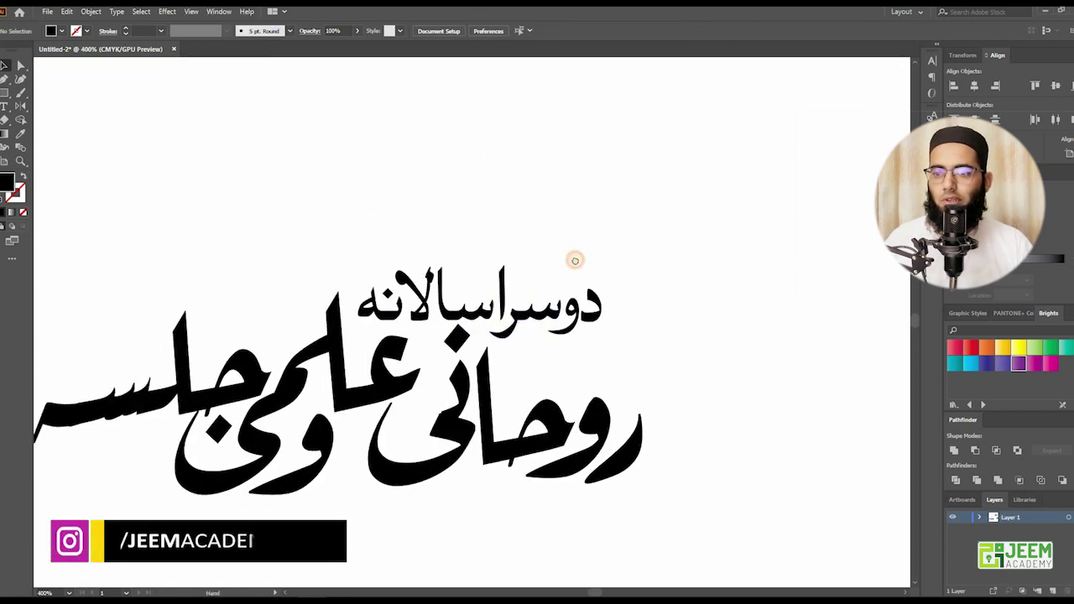
pyautogui.moveTo(575, 261); pyautogui.dragTo(686, 188)
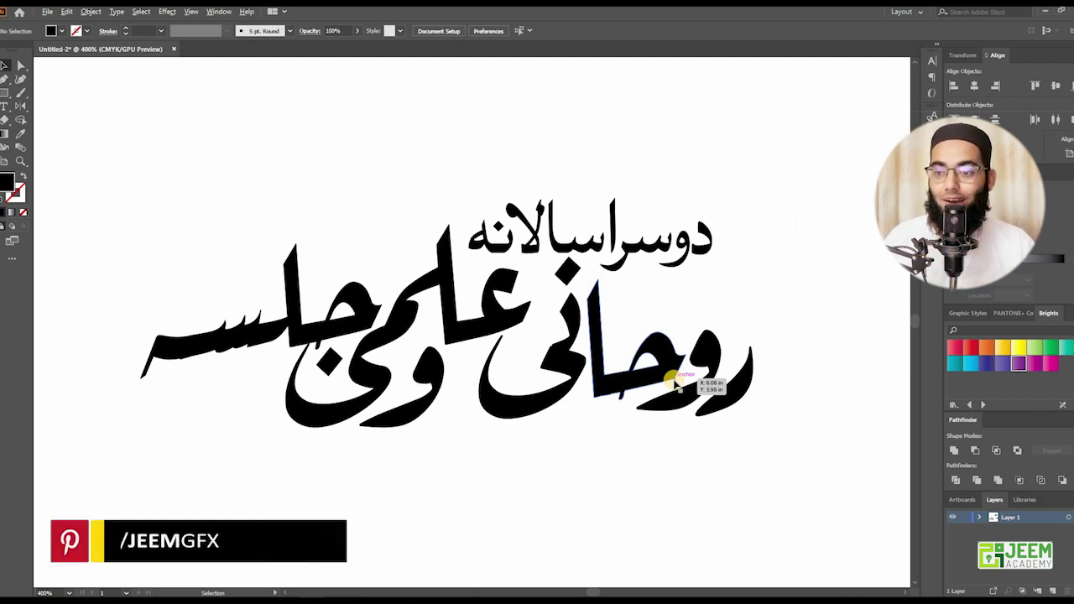
pyautogui.keyDown('alt'); pyautogui.scroll(-1, 676, 382); pyautogui.keyUp('alt')
pyautogui.keyDown('alt'); pyautogui.scroll(-2, 544, 306); pyautogui.keyUp('alt')
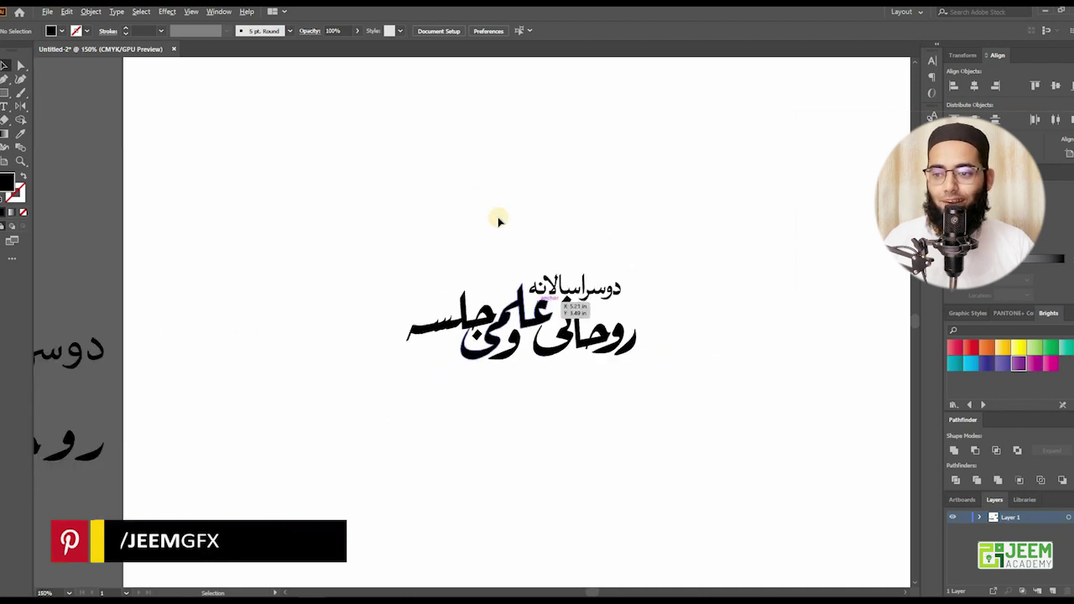
pyautogui.scroll(2, 350, 269)
pyautogui.keyDown('alt'); pyautogui.scroll(-1, 424, 139); pyautogui.keyUp('alt')
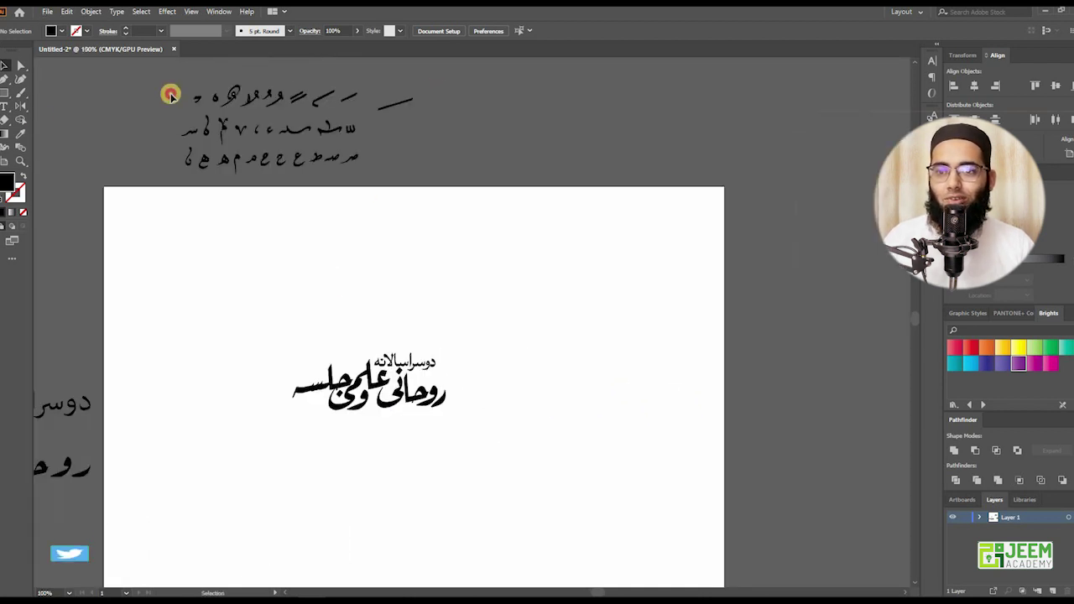
pyautogui.hscroll(-2, 163, 143)
pyautogui.moveTo(261, 154)
pyautogui.mouseDown()
pyautogui.moveTo(552, 497)
pyautogui.moveTo(357, 506)
pyautogui.mouseUp()
# - Settle the glyphs below the calligraphy and place the damma above روحانی's ر
pyautogui.click(277, 431)
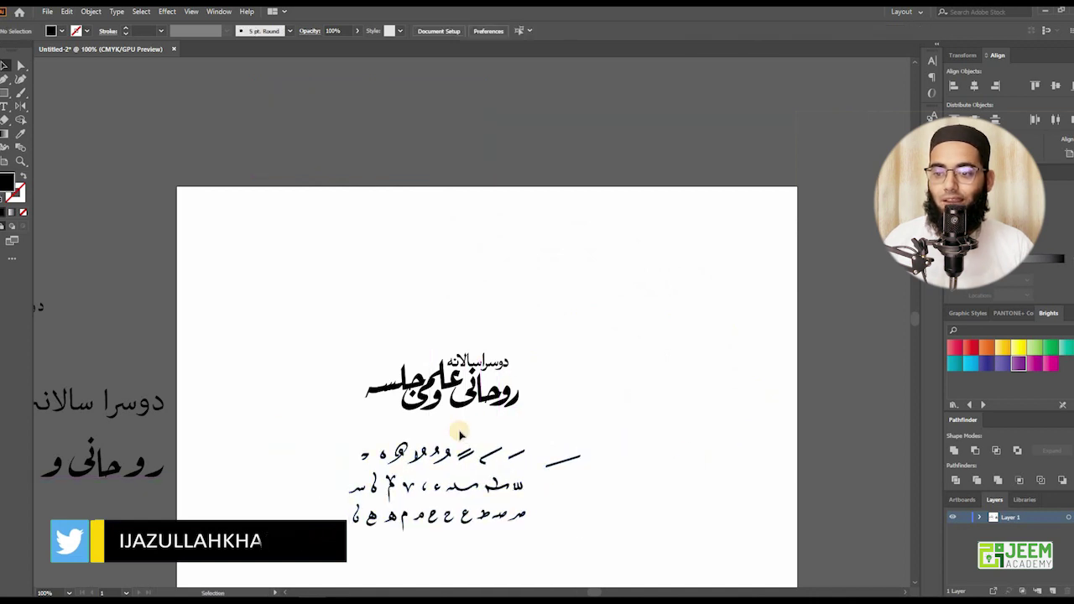
pyautogui.keyDown('alt'); pyautogui.scroll(1, 460, 432); pyautogui.keyUp('alt')
pyautogui.keyDown('alt'); pyautogui.scroll(1, 379, 344); pyautogui.keyUp('alt')
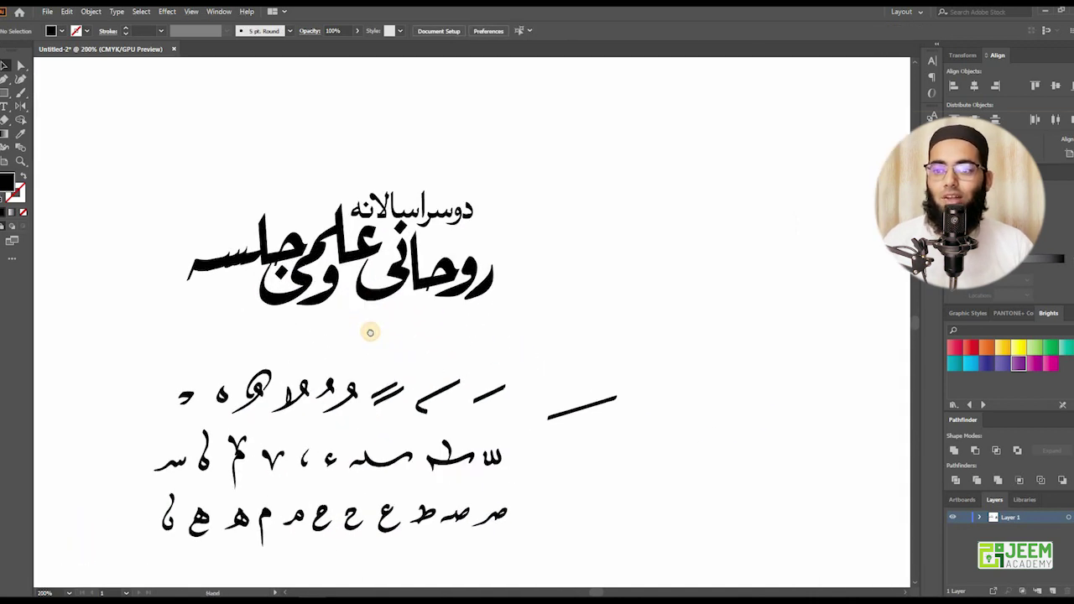
pyautogui.moveTo(370, 333); pyautogui.dragTo(362, 324)
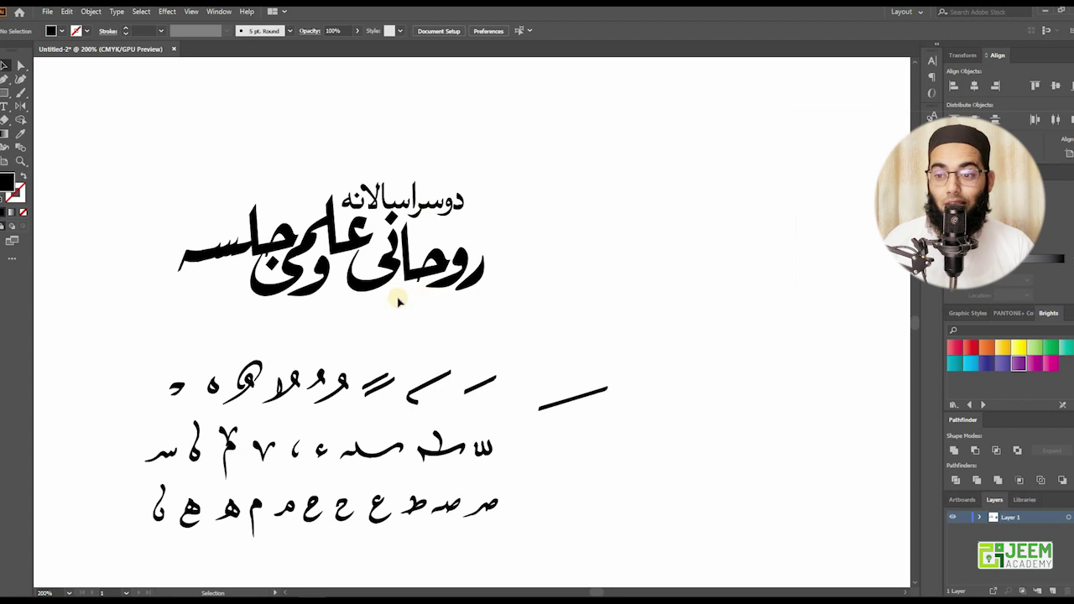
pyautogui.keyDown('alt'); pyautogui.scroll(1, 405, 328); pyautogui.keyUp('alt')
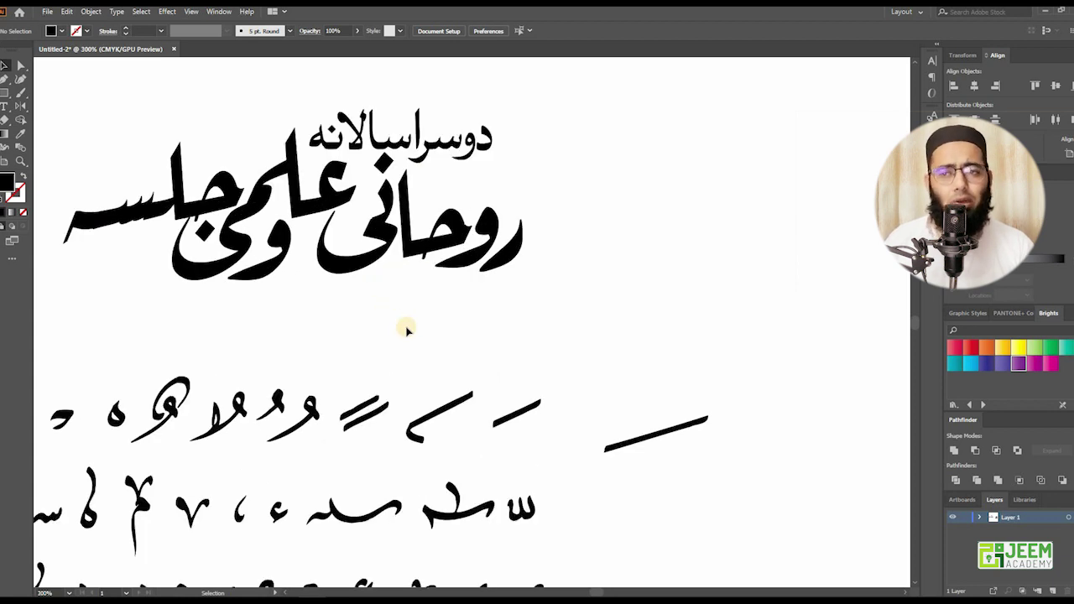
pyautogui.moveTo(459, 327); pyautogui.dragTo(469, 321)
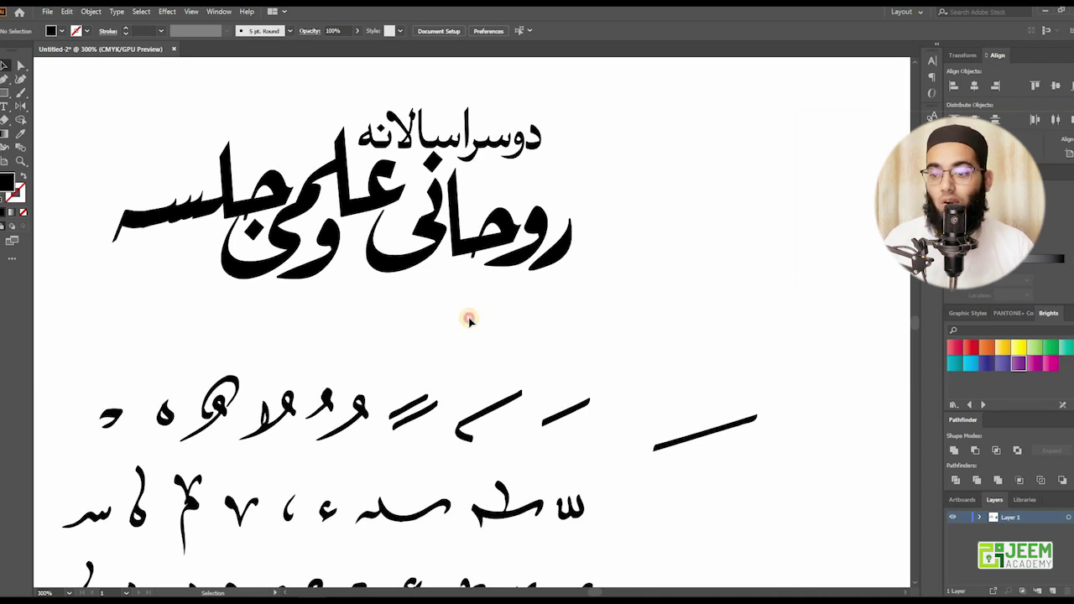
pyautogui.moveTo(564, 418); pyautogui.dragTo(562, 409)
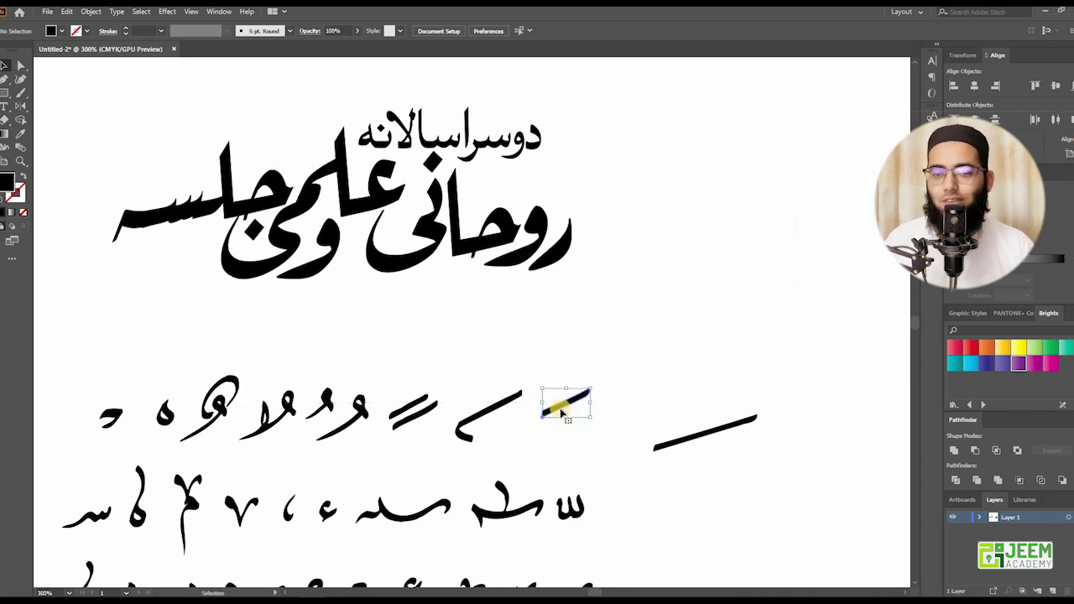
pyautogui.click(354, 422)
pyautogui.moveTo(359, 418); pyautogui.dragTo(569, 176)
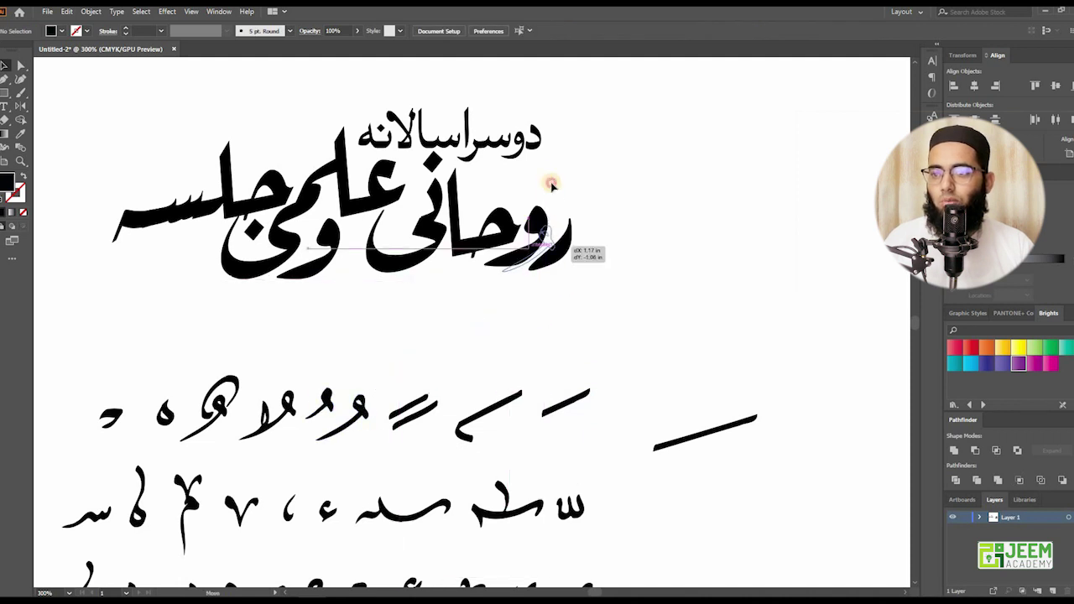
pyautogui.moveTo(516, 344); pyautogui.dragTo(515, 317)
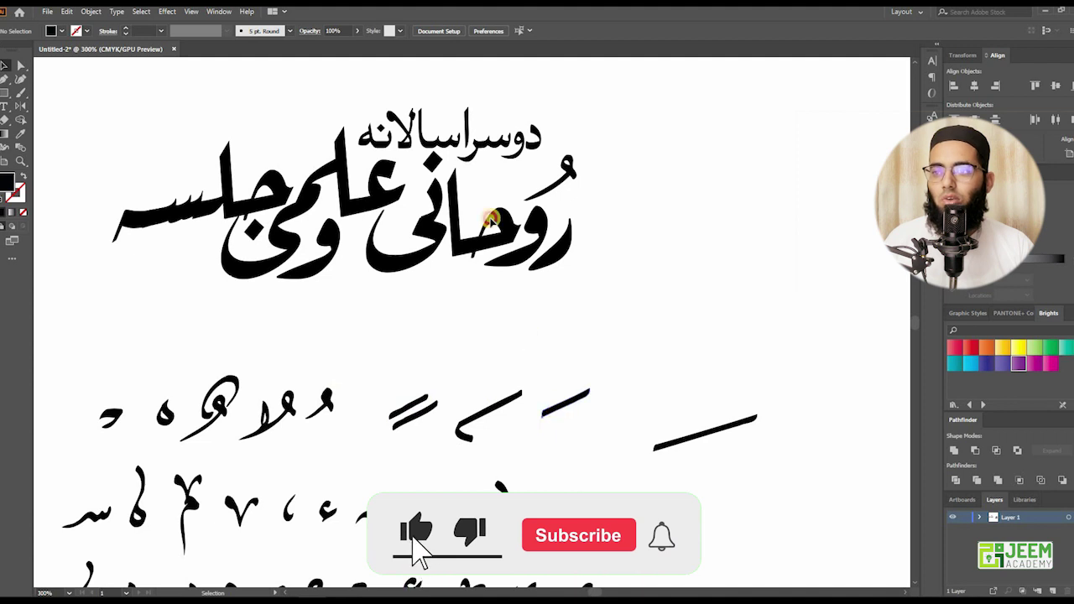
# - Place a short fatha stroke above ح and carry the long stroke toward the title
pyautogui.moveTo(491, 219); pyautogui.dragTo(485, 202)
pyautogui.moveTo(452, 300); pyautogui.dragTo(453, 295)
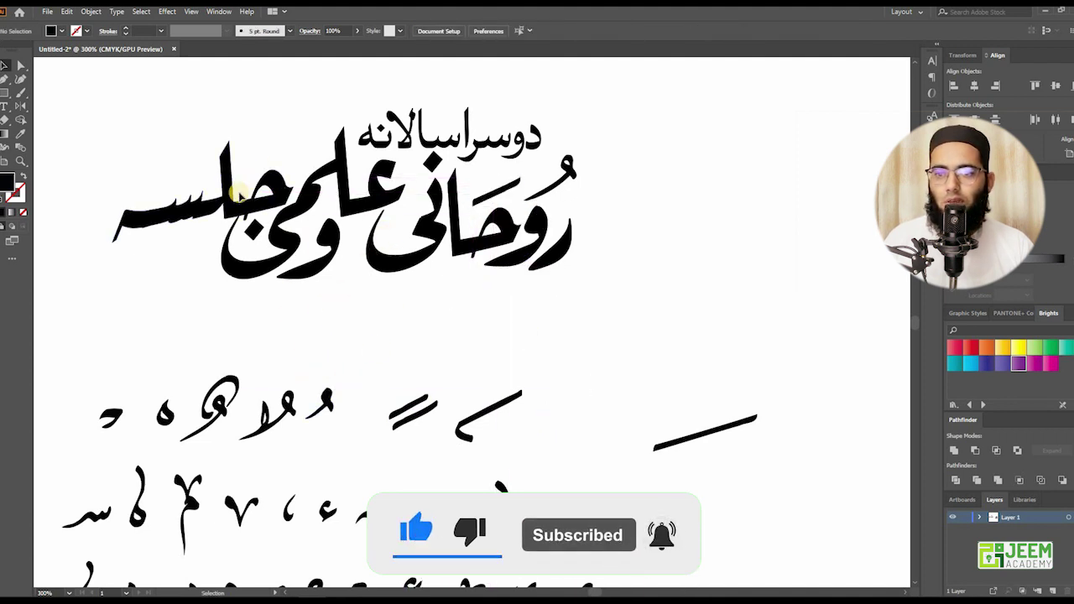
pyautogui.moveTo(659, 449); pyautogui.dragTo(233, 167)
# - Abandon the long stroke and place small spare strokes above the title's left end and within it
pyautogui.moveTo(414, 328); pyautogui.dragTo(592, 425)
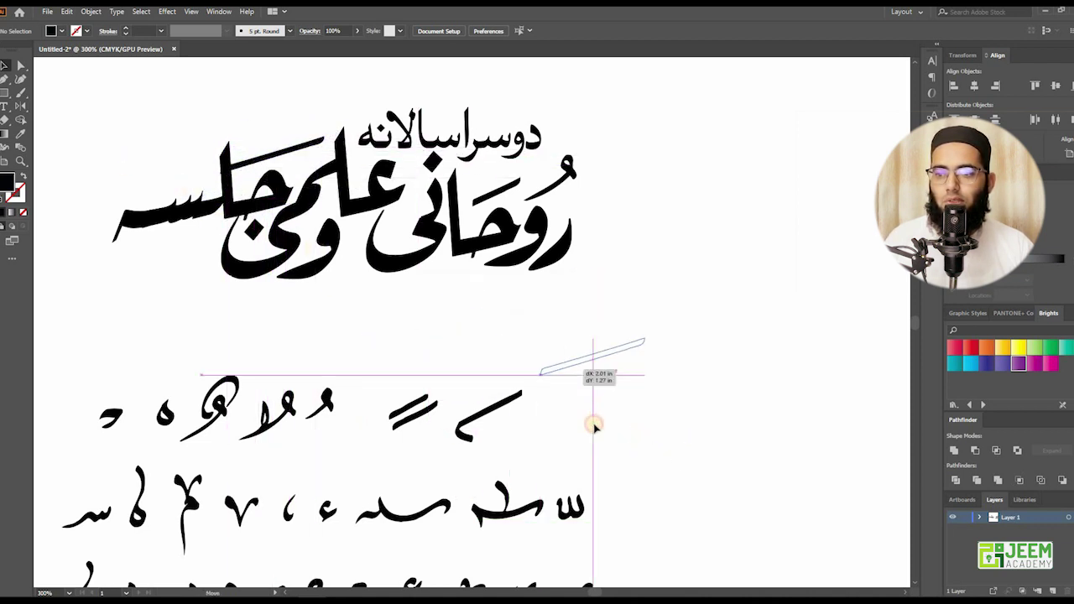
pyautogui.moveTo(494, 193); pyautogui.dragTo(216, 141)
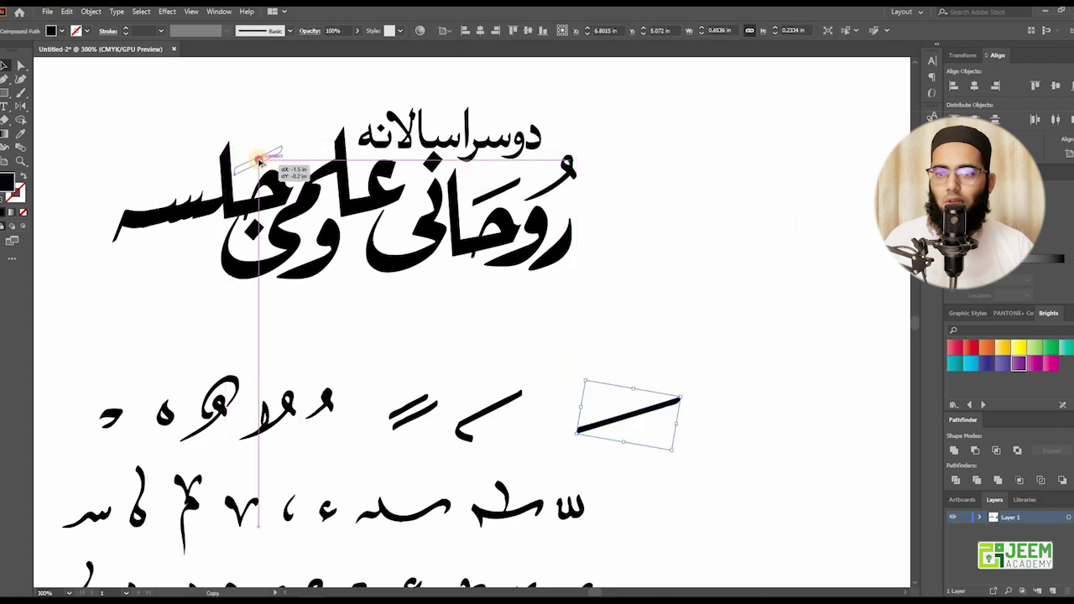
pyautogui.click(166, 460)
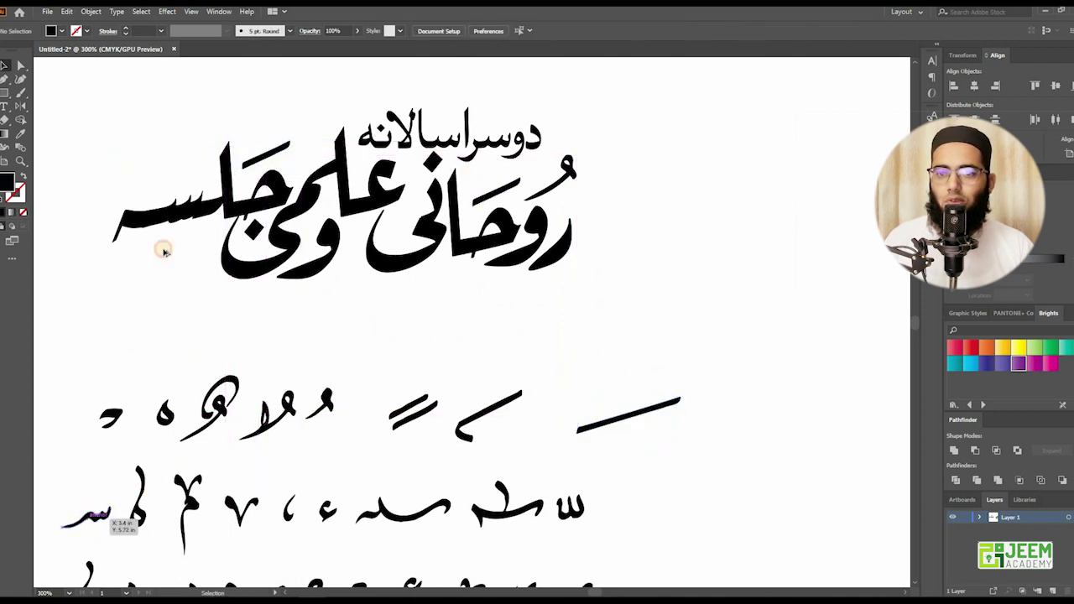
pyautogui.moveTo(164, 251); pyautogui.dragTo(160, 168)
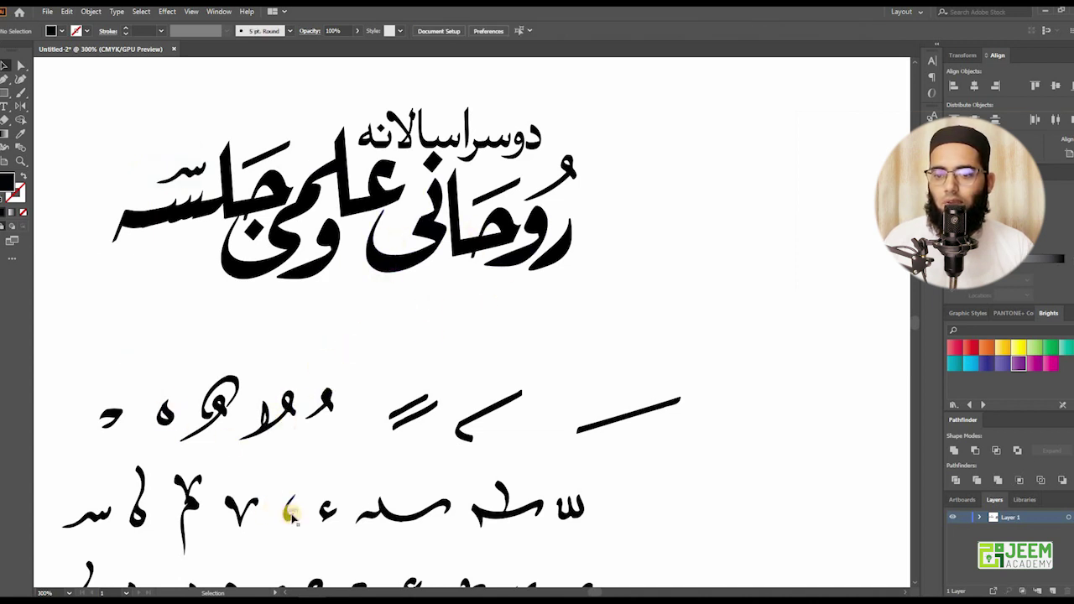
pyautogui.moveTo(291, 493); pyautogui.dragTo(378, 252)
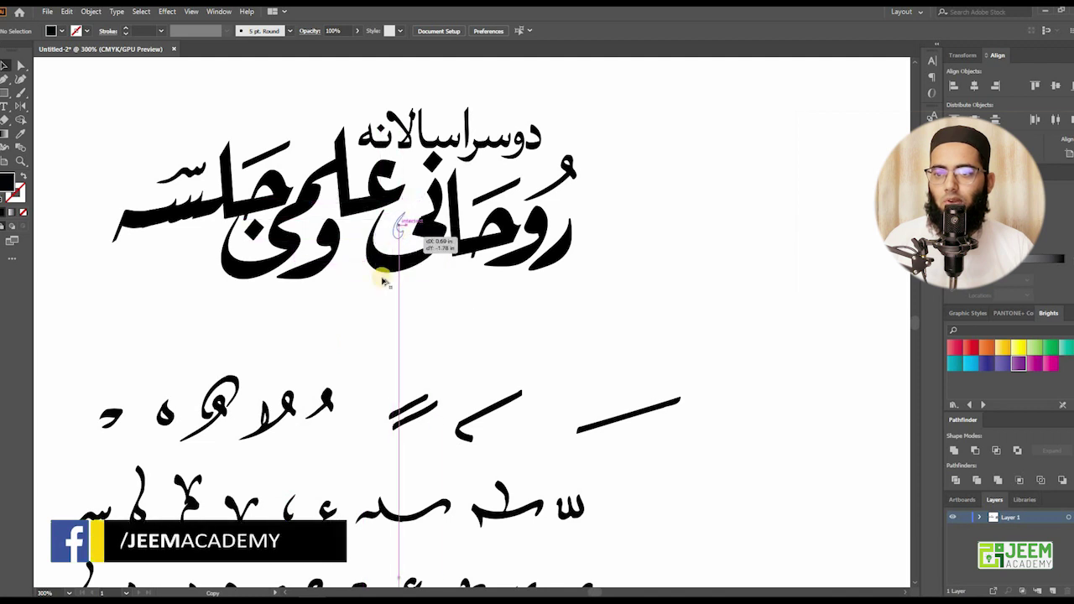
pyautogui.click(317, 342)
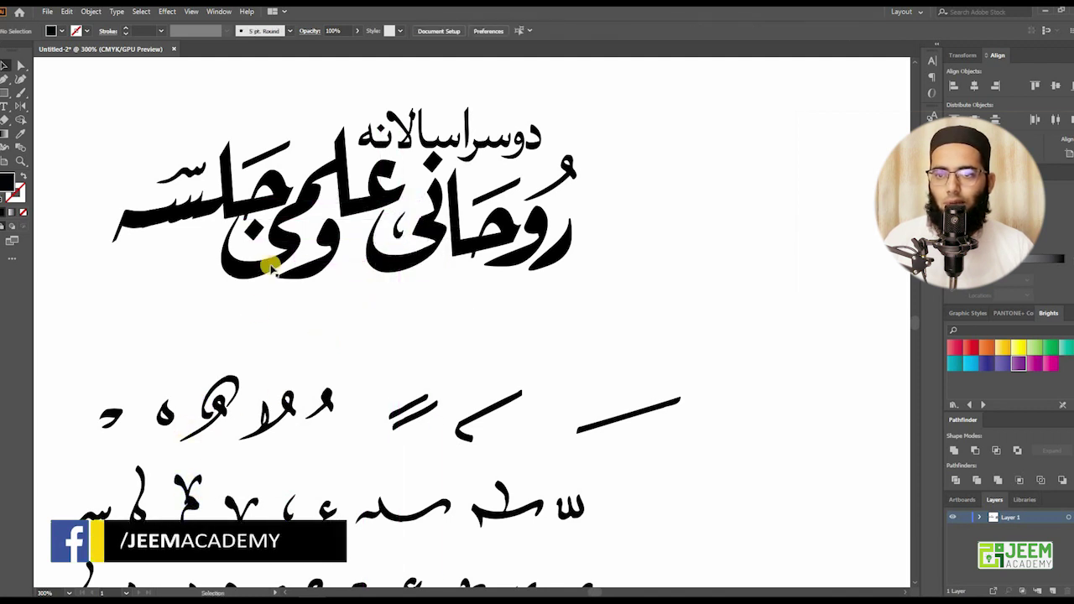
# - Copy the ٧ ornament into the title, including one at its left end
pyautogui.moveTo(206, 417)
pyautogui.mouseDown()
pyautogui.moveTo(300, 143)
pyautogui.moveTo(290, 149)
pyautogui.mouseUp()
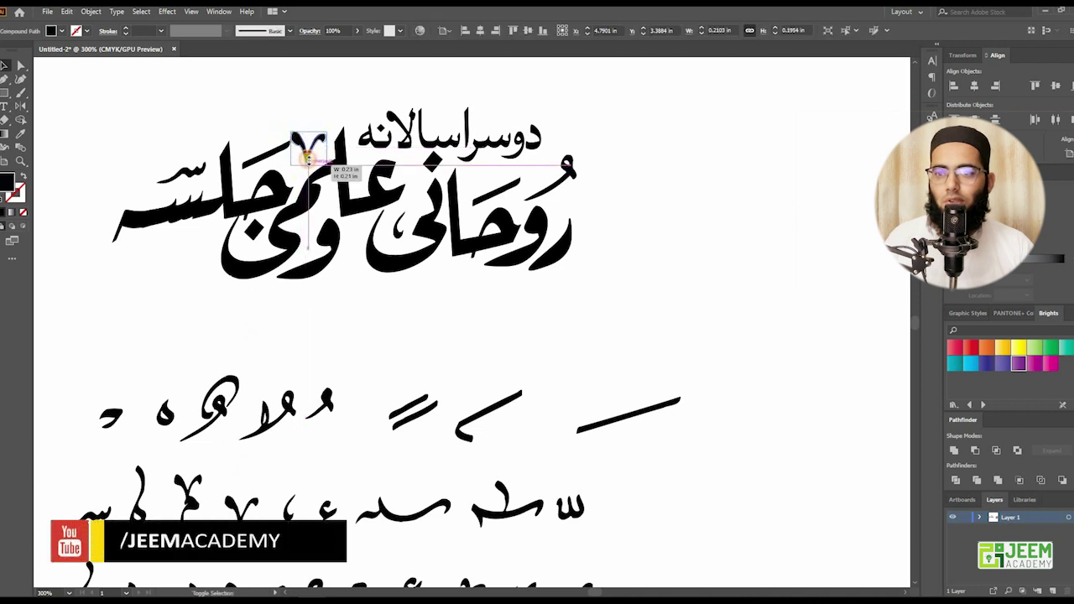
pyautogui.click(292, 149)
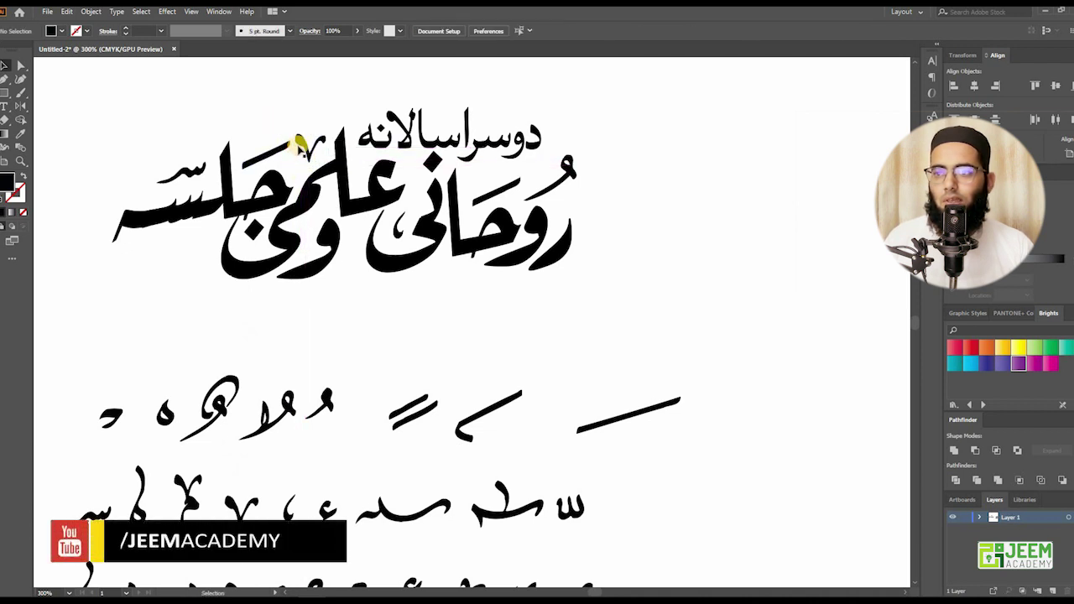
pyautogui.moveTo(242, 520); pyautogui.dragTo(134, 201)
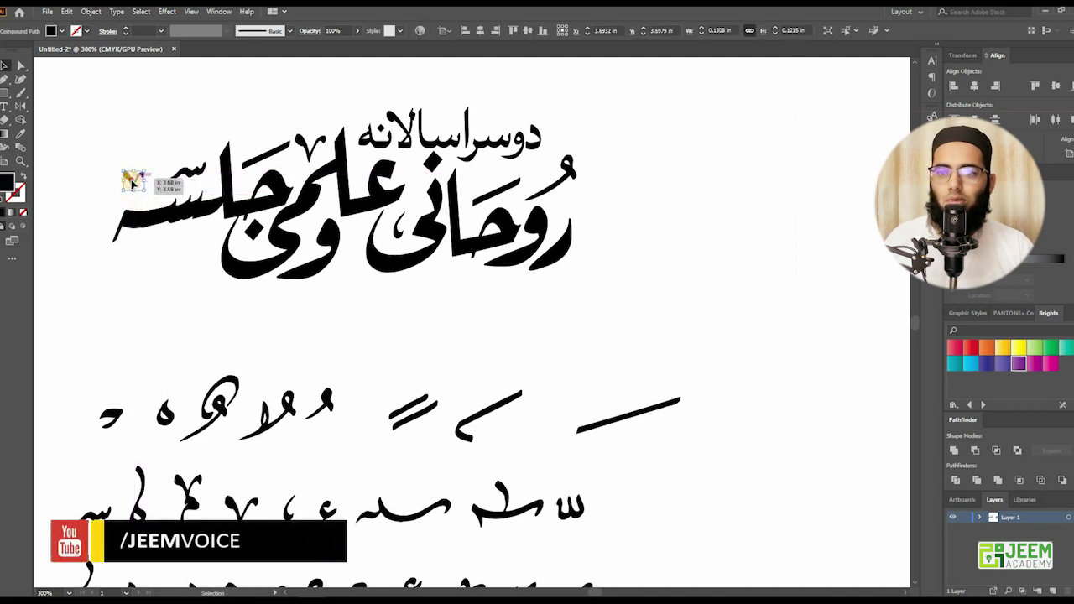
# - Copy the ٧ ornament to several more spots around and between the title's letters
pyautogui.moveTo(133, 176)
pyautogui.mouseDown()
pyautogui.moveTo(205, 246)
pyautogui.moveTo(198, 262)
pyautogui.moveTo(482, 183)
pyautogui.mouseUp()
pyautogui.click(174, 269)
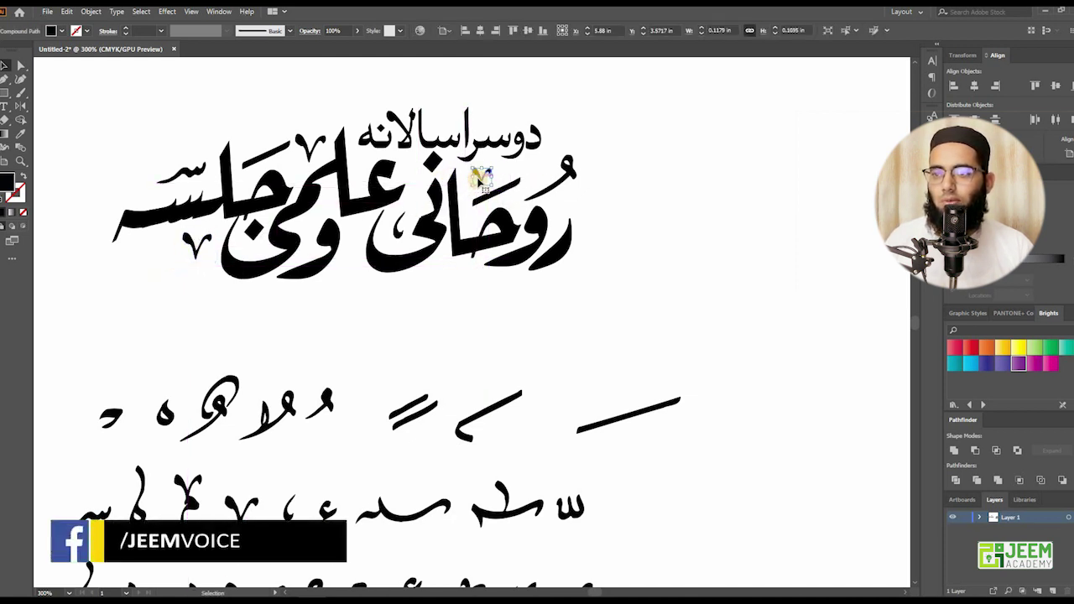
pyautogui.click(482, 302)
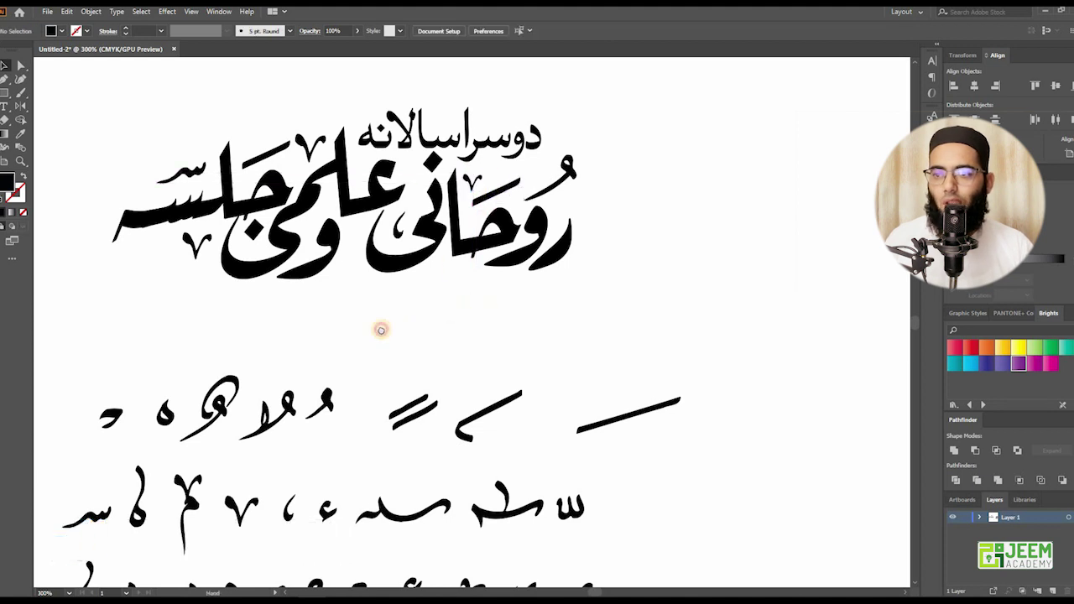
pyautogui.moveTo(308, 338); pyautogui.dragTo(226, 359)
pyautogui.moveTo(363, 255); pyautogui.dragTo(476, 236)
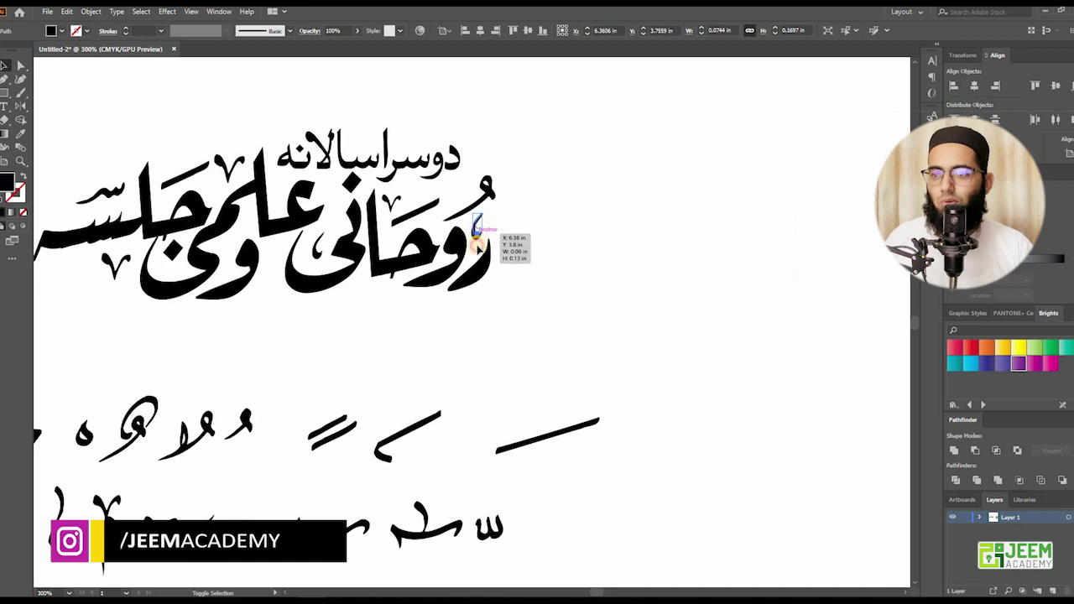
pyautogui.click(429, 326)
pyautogui.moveTo(355, 335); pyautogui.dragTo(448, 313)
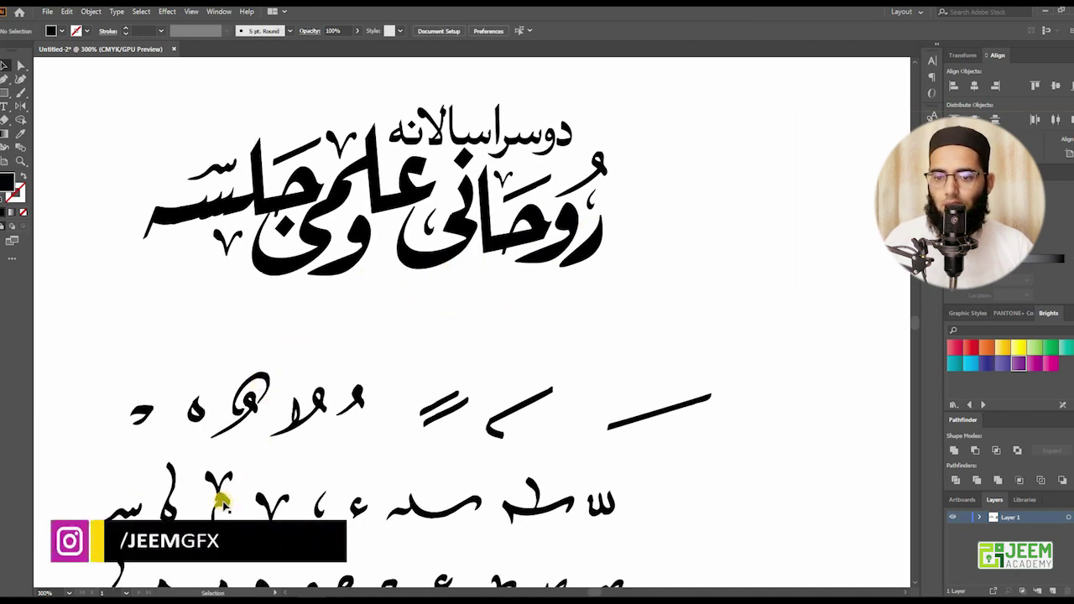
pyautogui.moveTo(218, 495); pyautogui.dragTo(219, 495)
pyautogui.moveTo(382, 361)
pyautogui.mouseDown()
pyautogui.moveTo(388, 408)
pyautogui.moveTo(386, 241)
pyautogui.mouseUp()
pyautogui.click(367, 288)
pyautogui.scroll(-2, 367, 288)
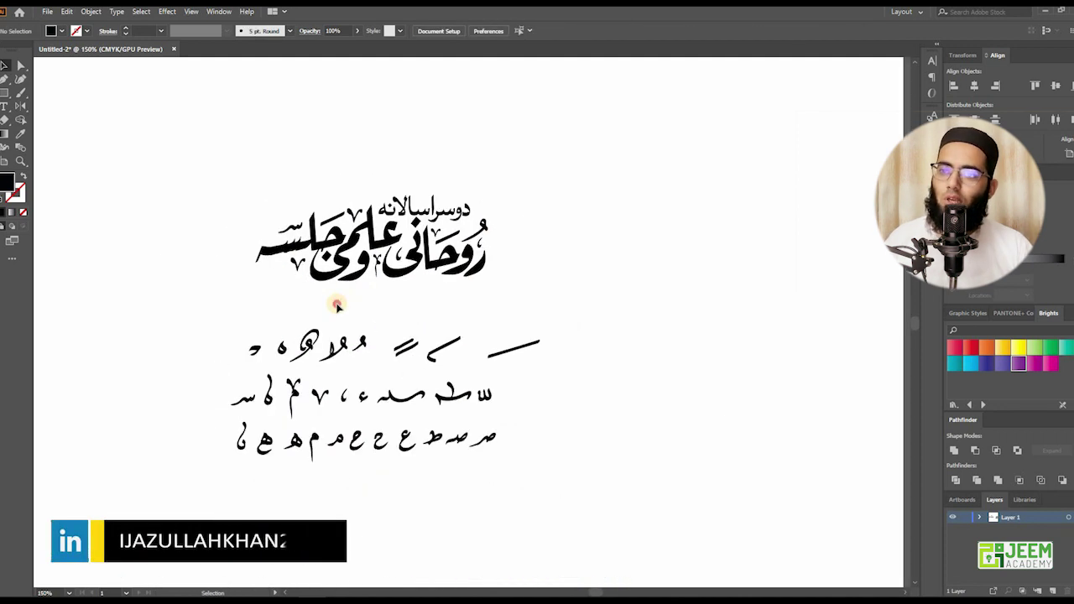
# - Place the small ه mark at the left end of جلسہ
pyautogui.scroll(1, 353, 308)
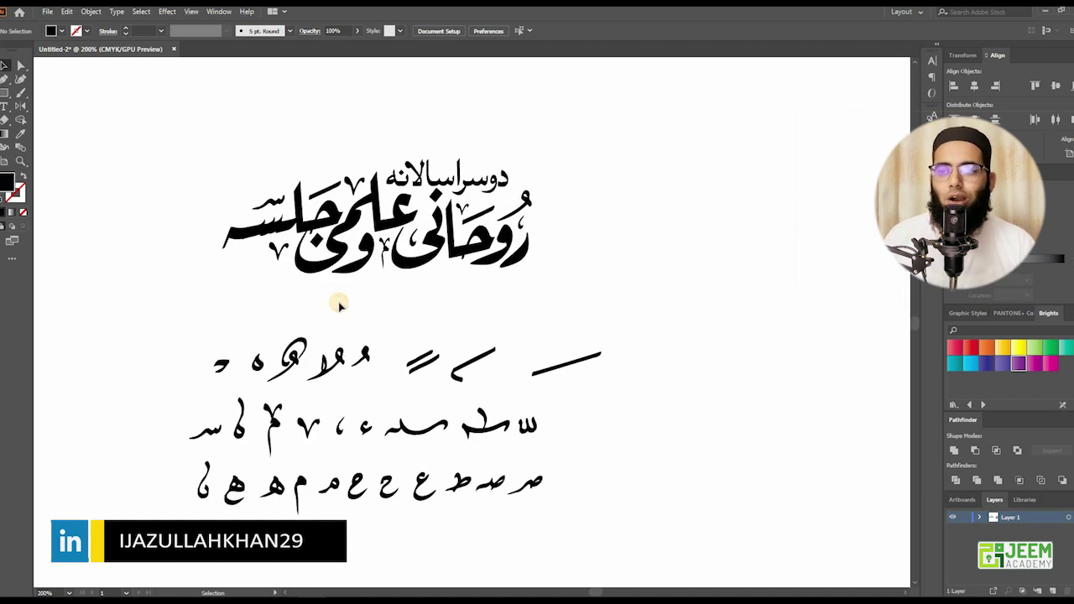
pyautogui.moveTo(139, 317); pyautogui.dragTo(544, 554)
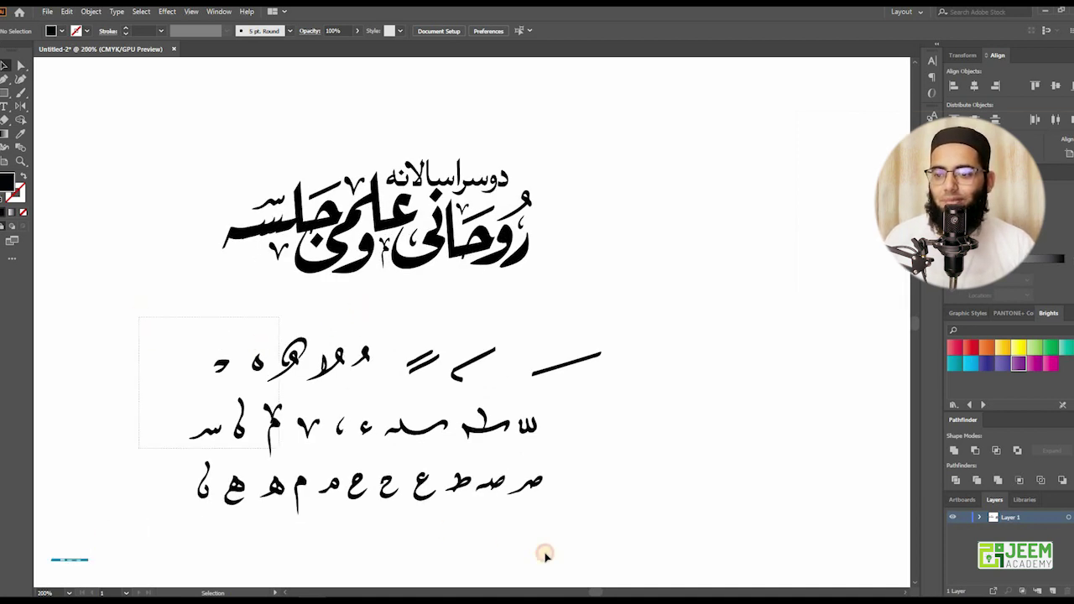
pyautogui.moveTo(663, 556); pyautogui.dragTo(663, 556)
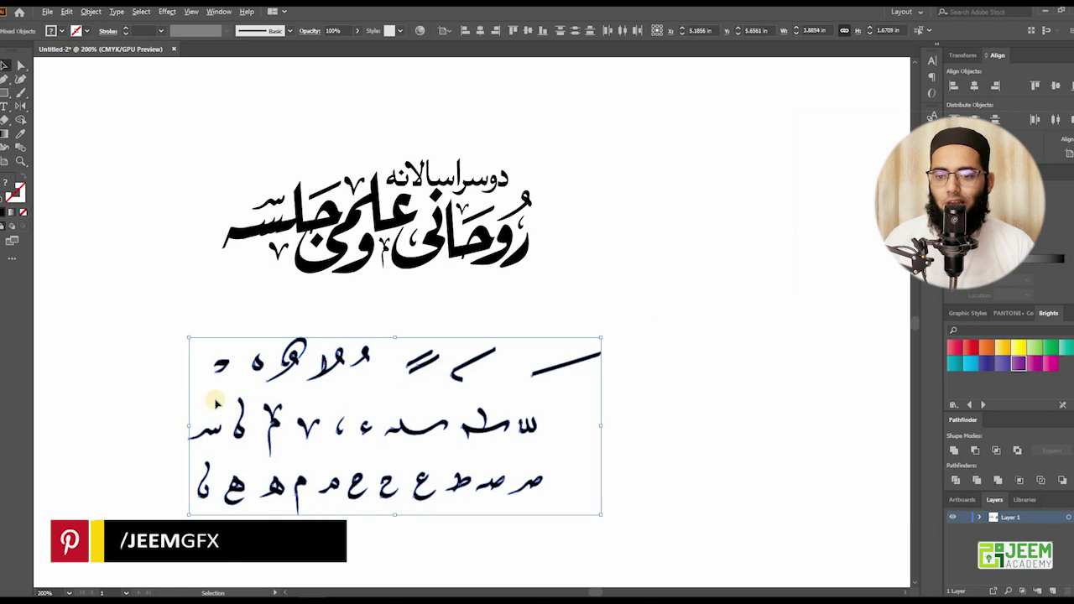
pyautogui.scroll(-1, 211, 410)
pyautogui.click(204, 496)
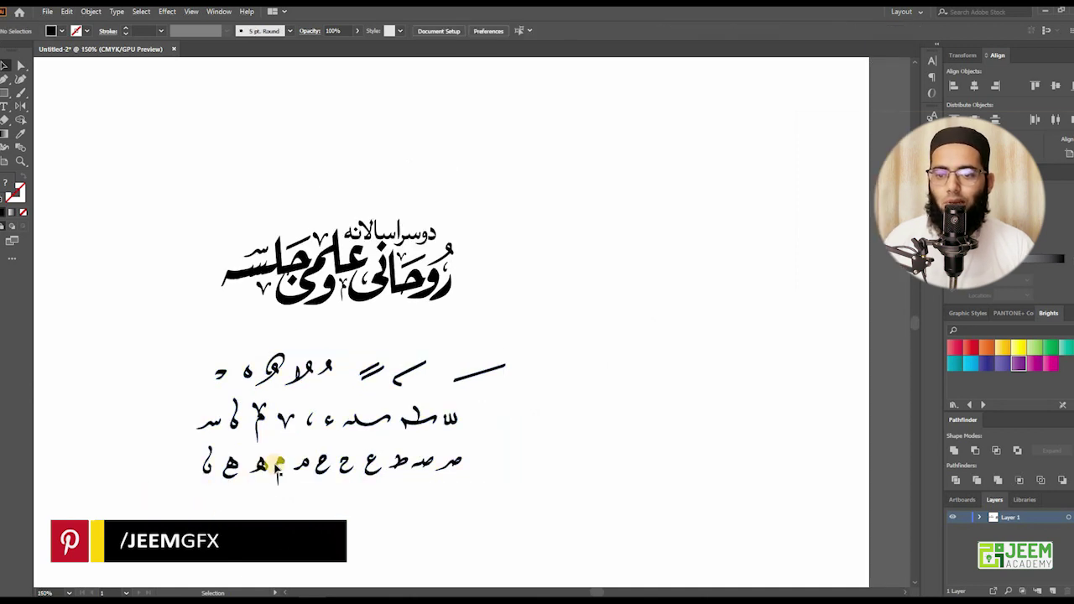
pyautogui.moveTo(246, 362); pyautogui.dragTo(231, 250)
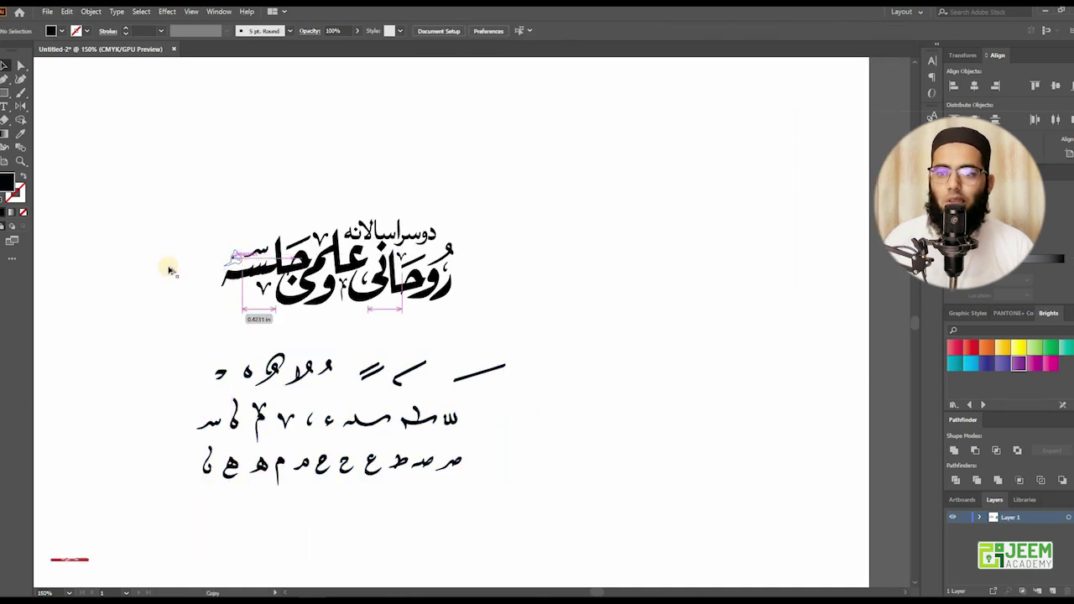
pyautogui.click(286, 323)
# - Delete the leftover practice strokes below the title and recentre the view on it
pyautogui.scroll(-3, 247, 343)
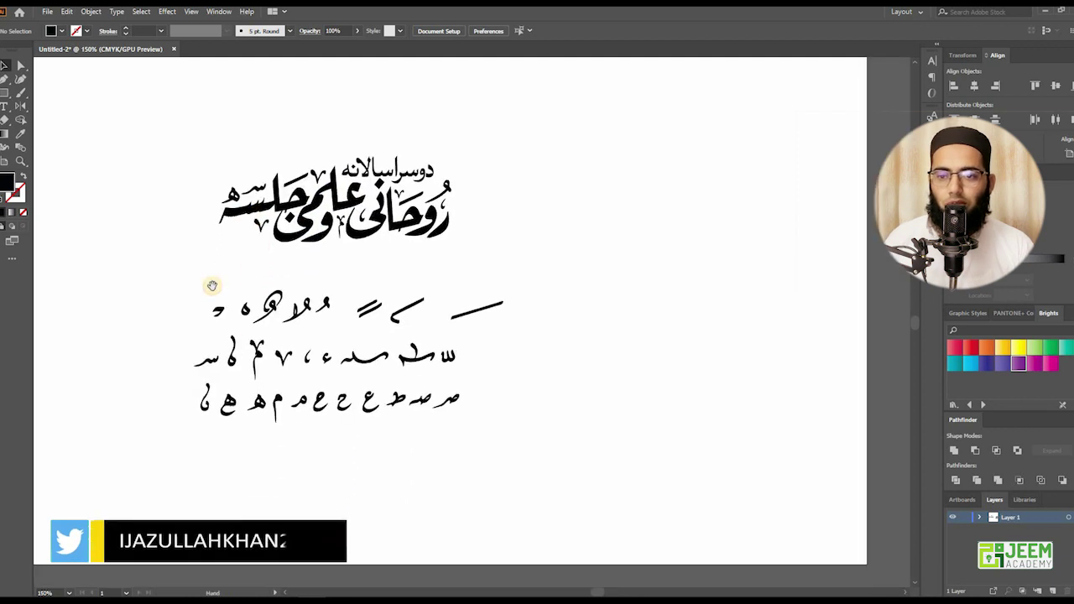
pyautogui.moveTo(600, 463); pyautogui.dragTo(600, 462)
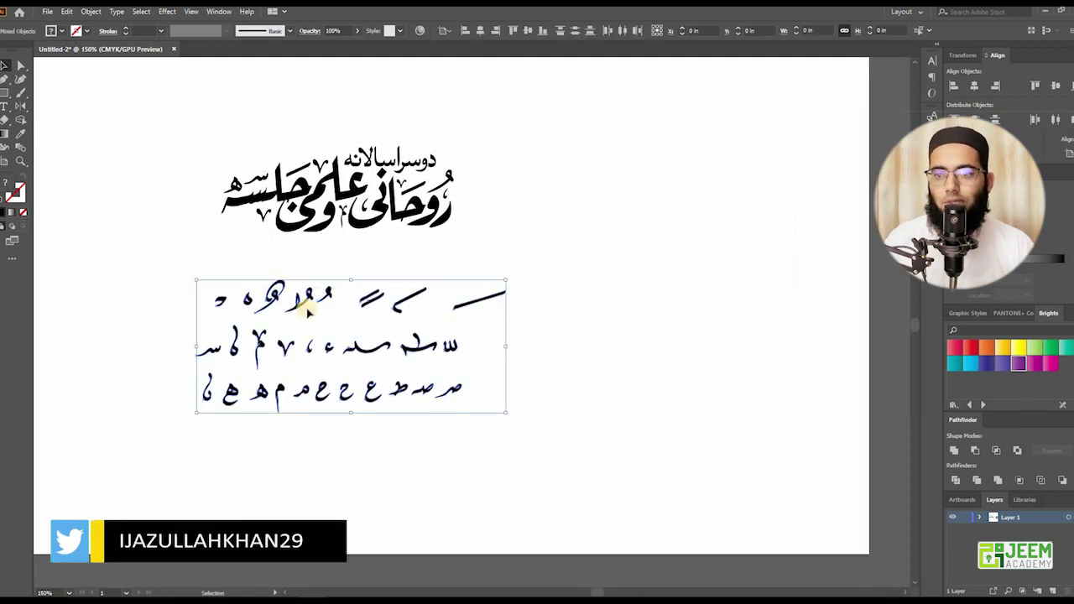
pyautogui.press('Delete')
pyautogui.scroll(3, 332, 158)
pyautogui.moveTo(333, 158); pyautogui.dragTo(342, 159)
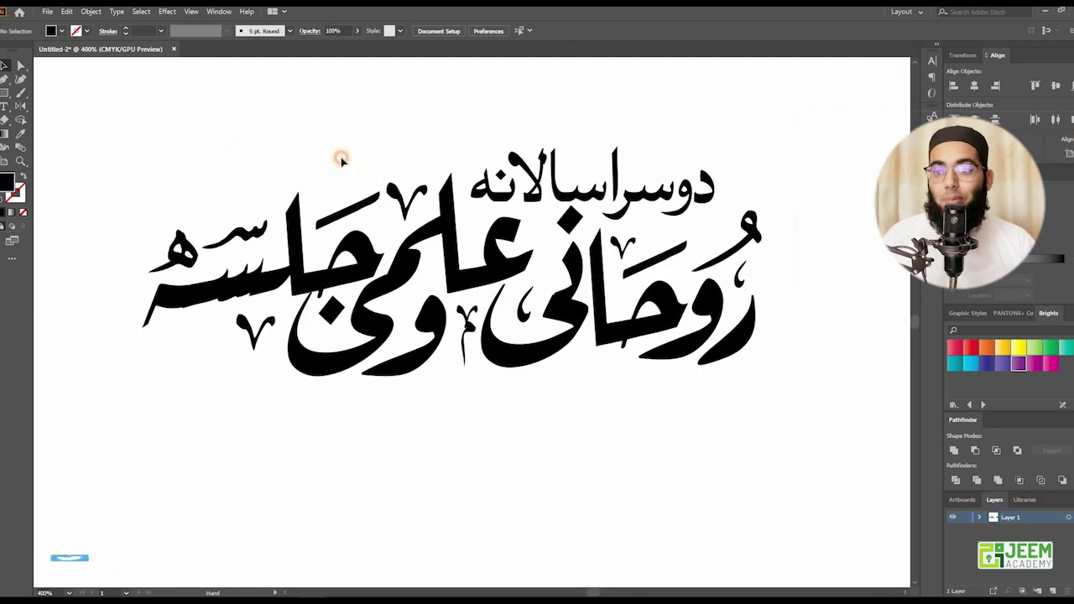